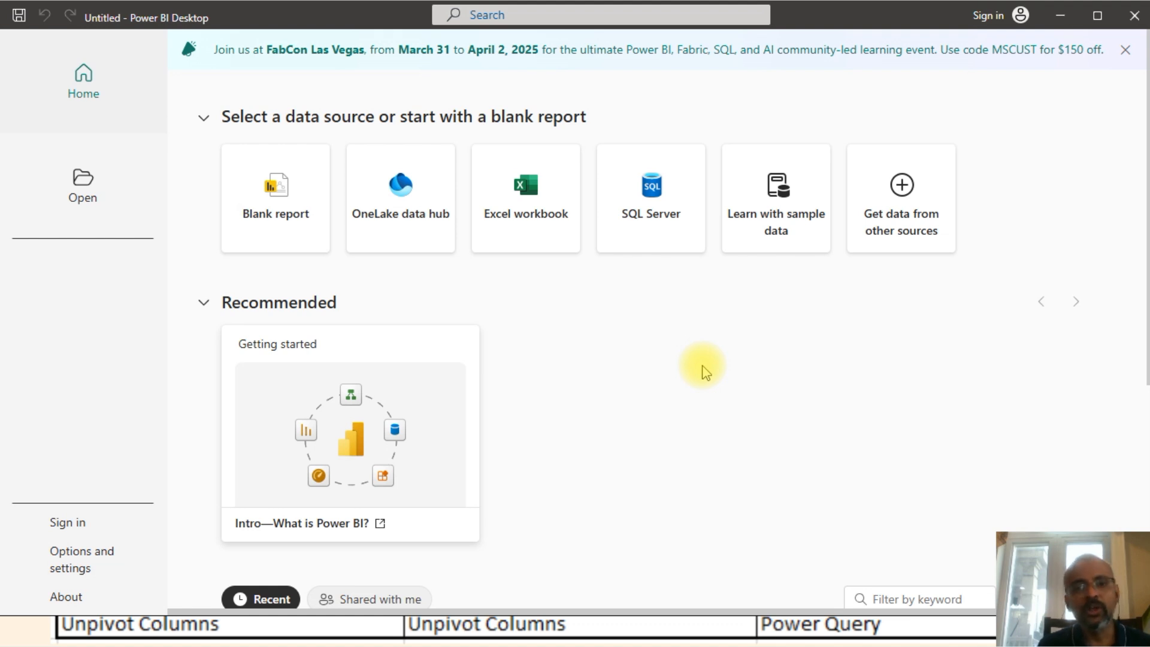
Start a new report and look through the available data source connectors.
left_click(904, 192)
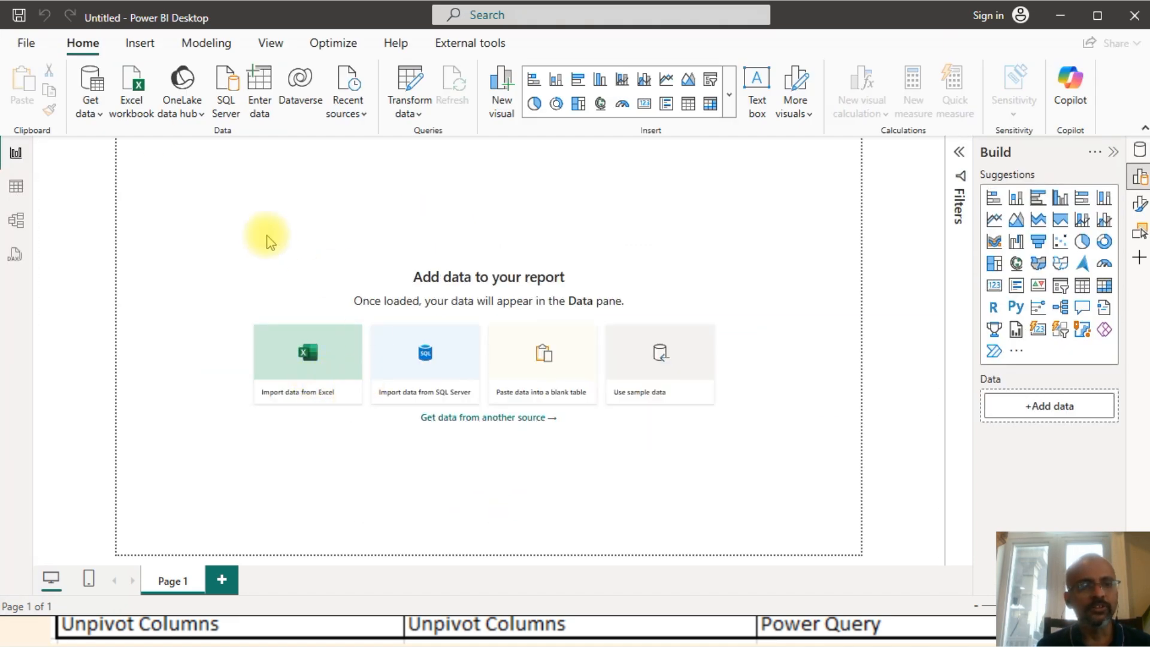
left_click(96, 117)
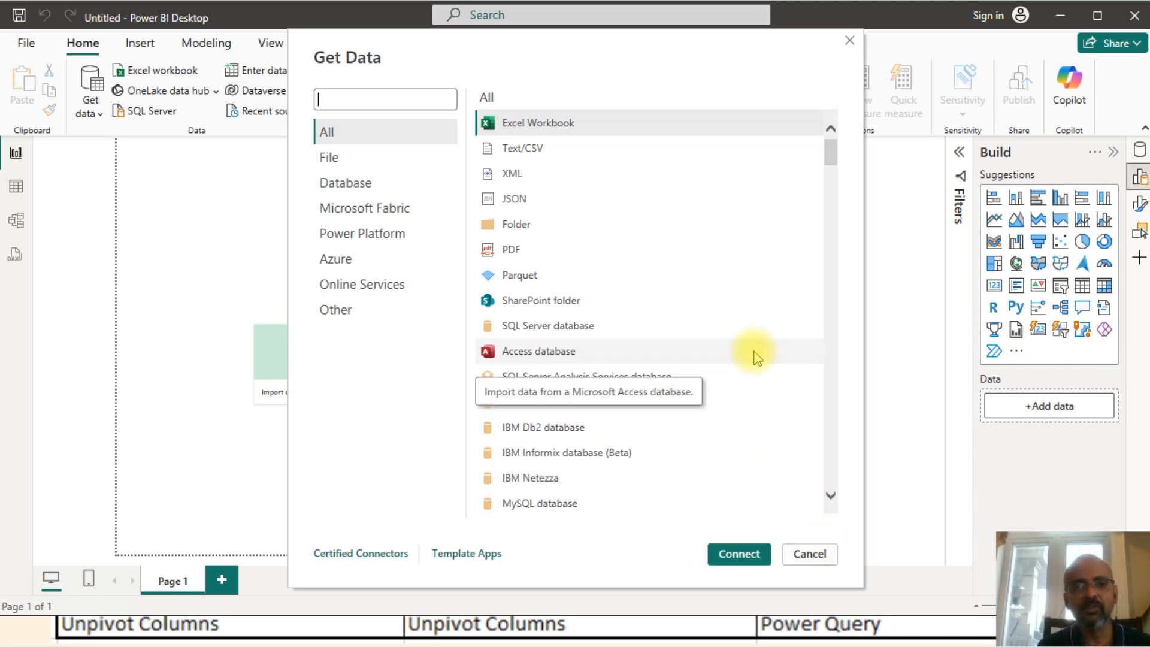
left_click(808, 554)
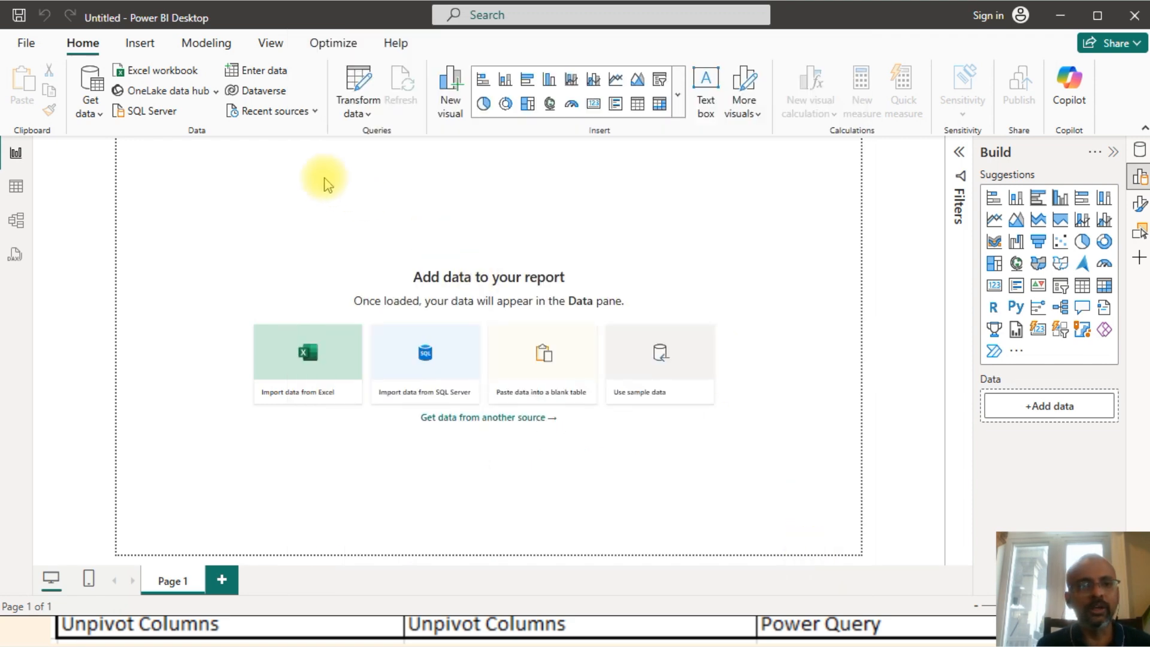
Import the file ABC Star P Ltd Dataset 1 from the Dataset folder, showing all file types.
left_click(144, 72)
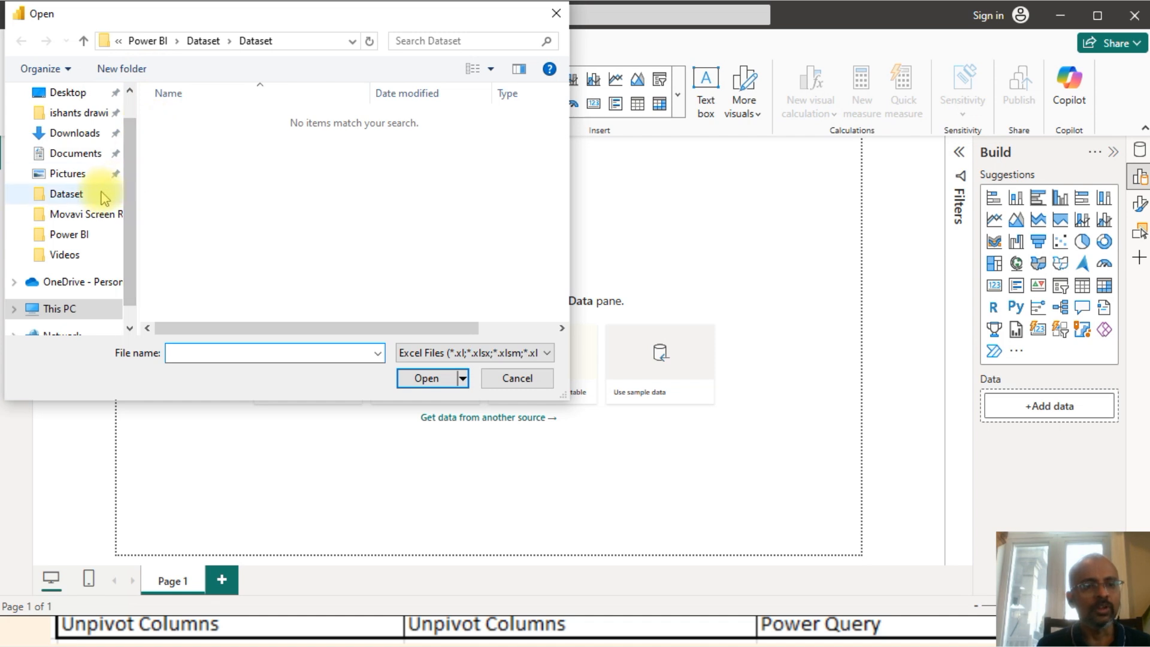
left_click(67, 197)
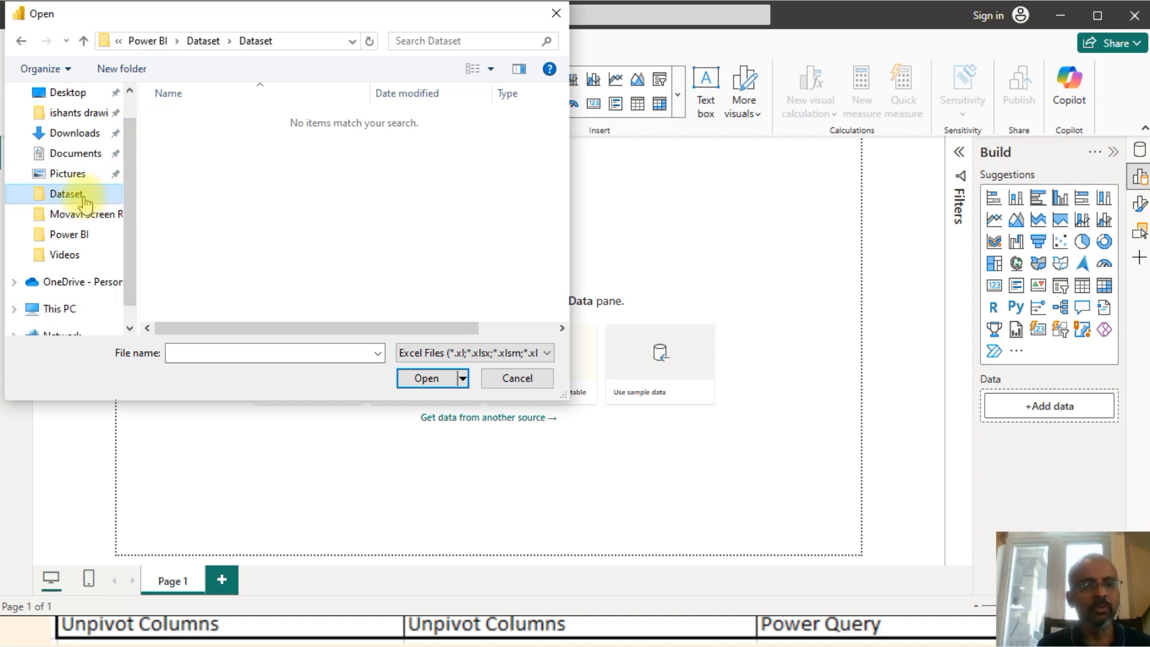
left_click(448, 357)
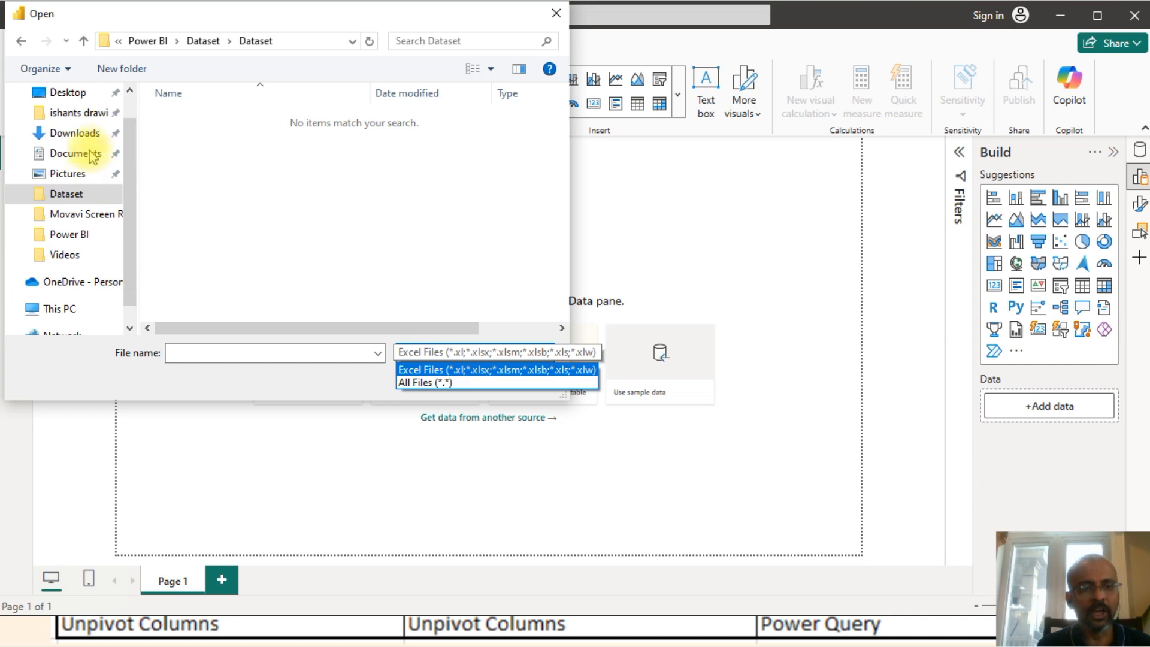
left_click(421, 381)
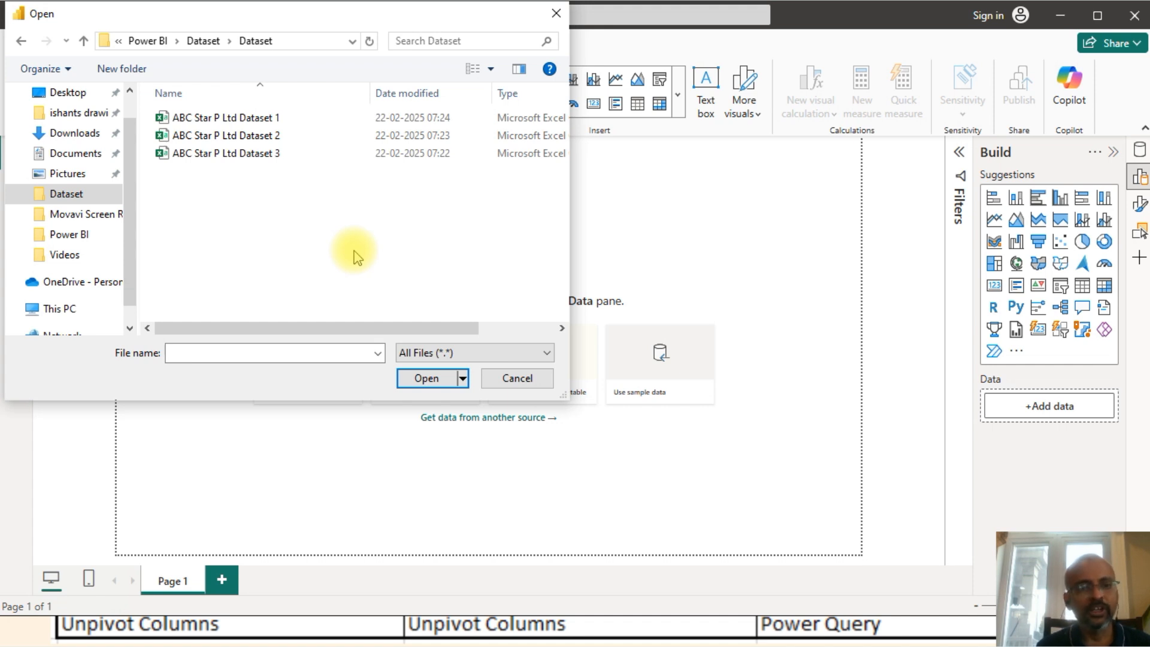
left_click(216, 119)
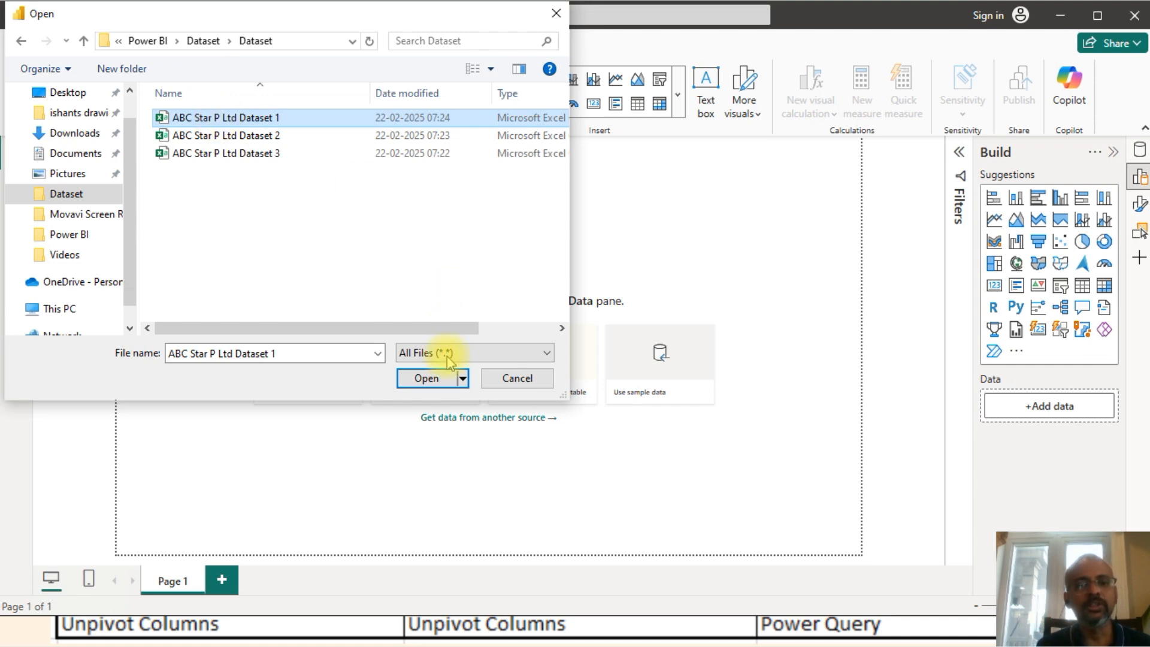
left_click(429, 378)
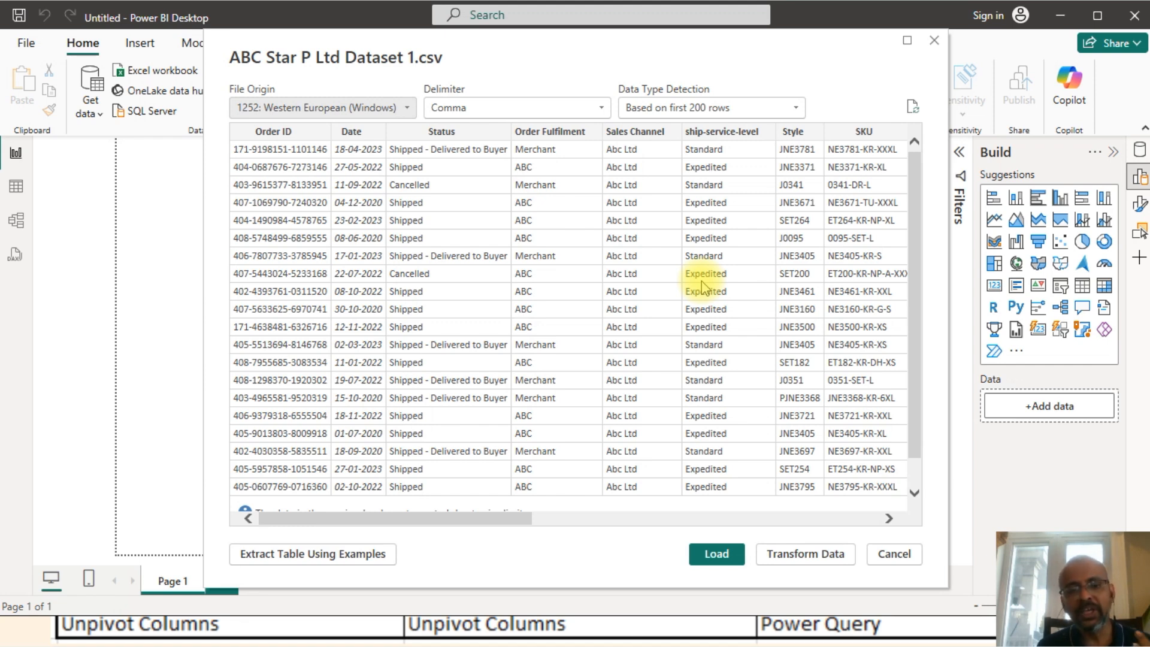
Load ABC Star P Ltd Dataset 1.csv with data types detected from the first 200 rows, and expand its field list.
left_click(720, 110)
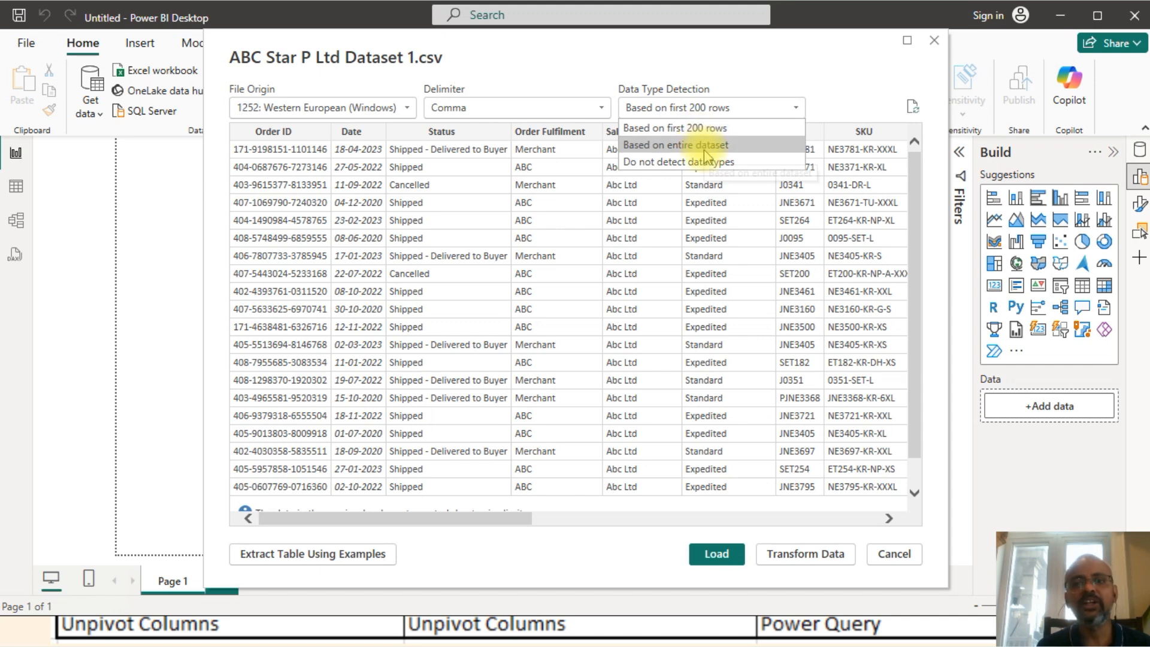
left_click(699, 129)
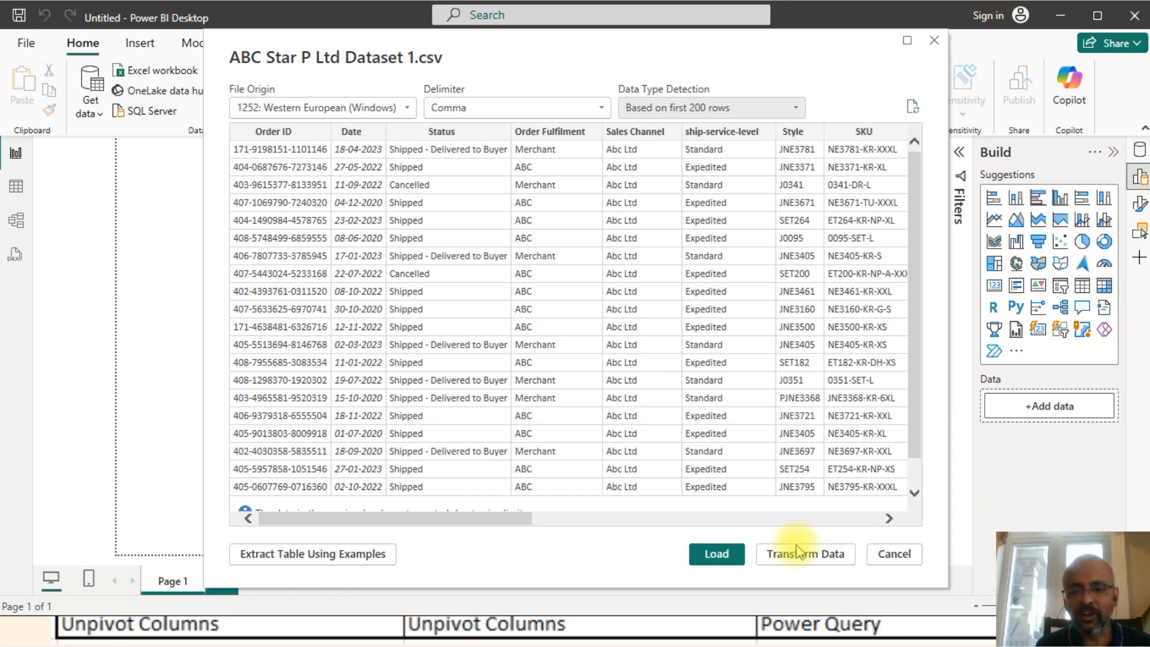
left_click(719, 556)
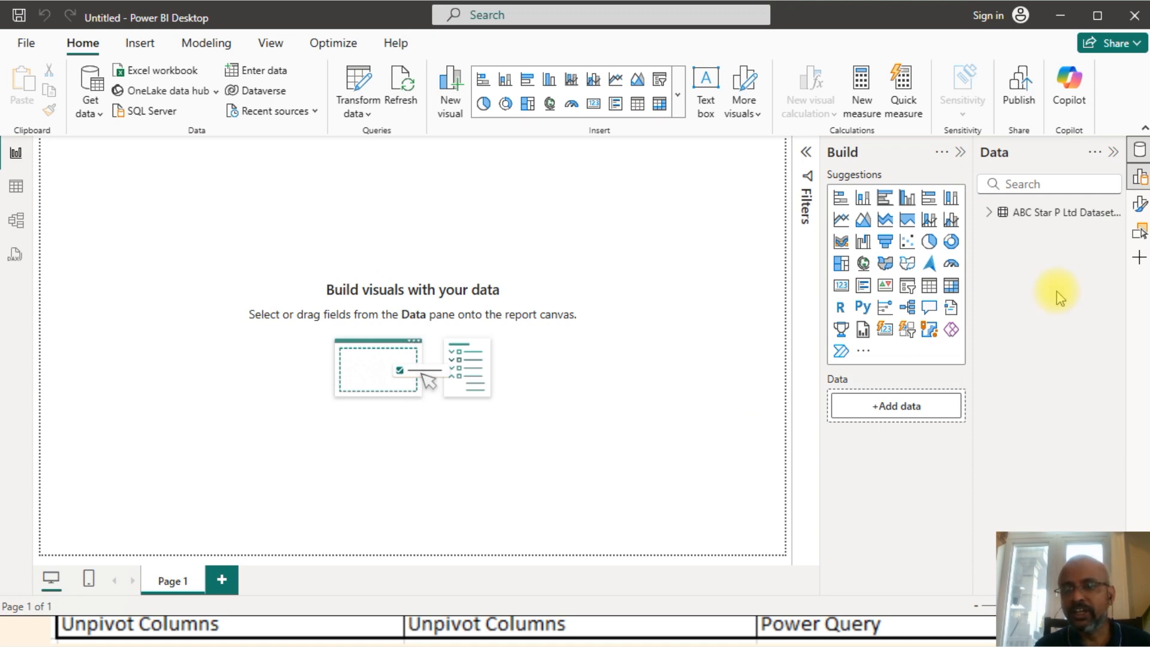
left_click(987, 214)
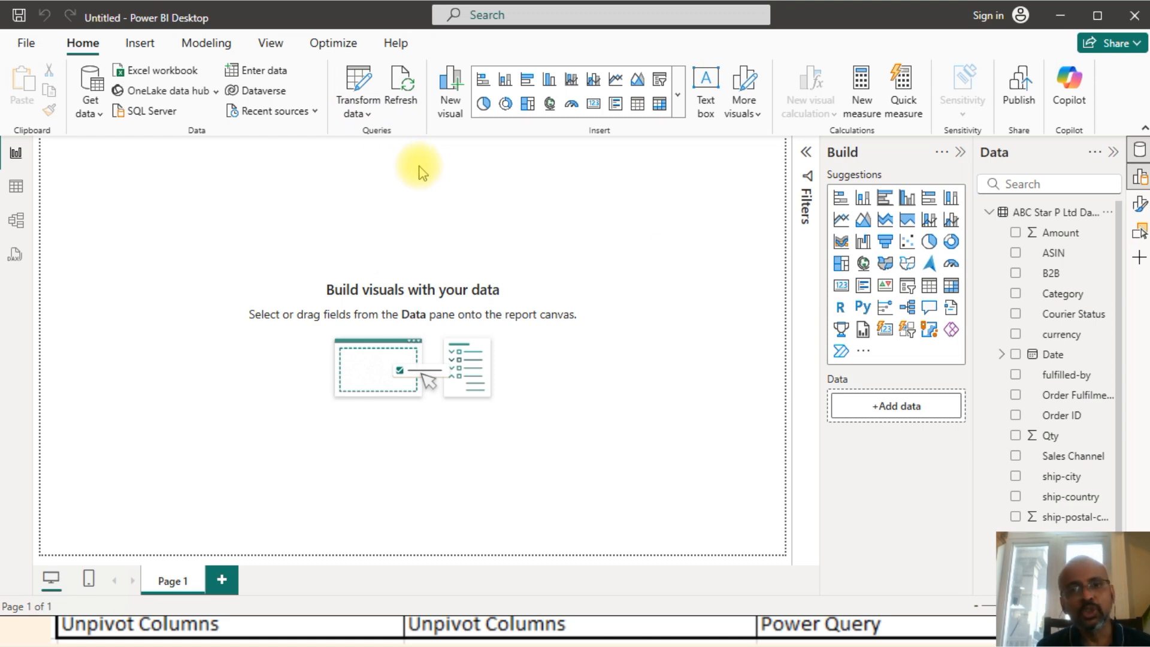
Open the loaded data in Power Query Editor and connect to a new source of type Folder.
left_click(368, 115)
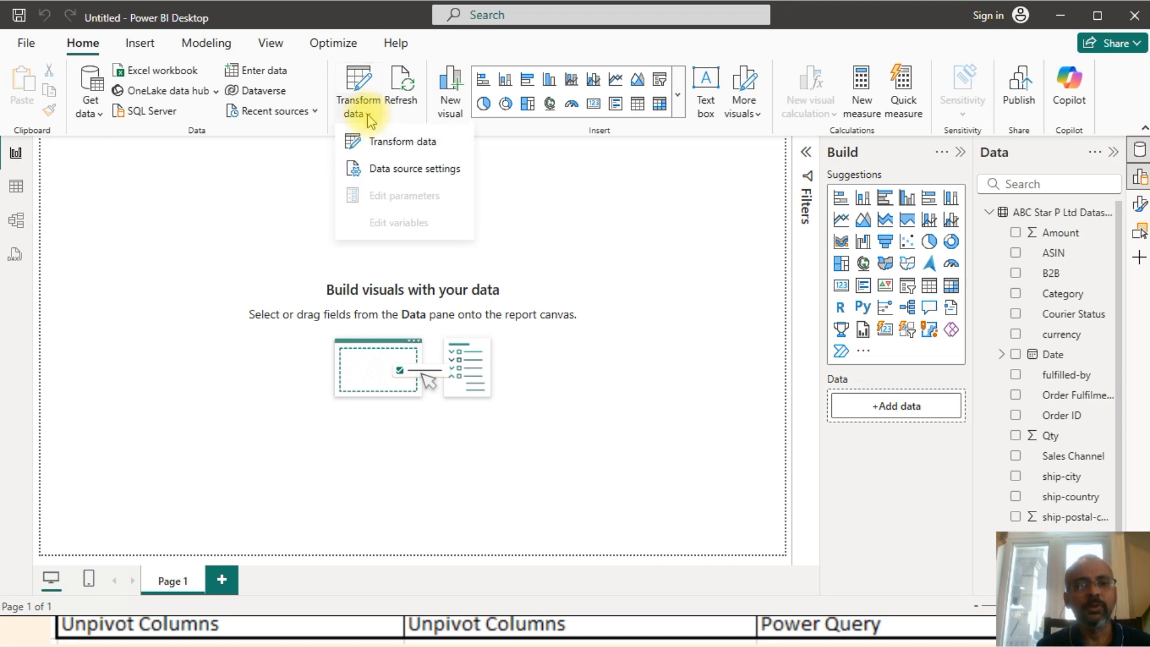
left_click(420, 143)
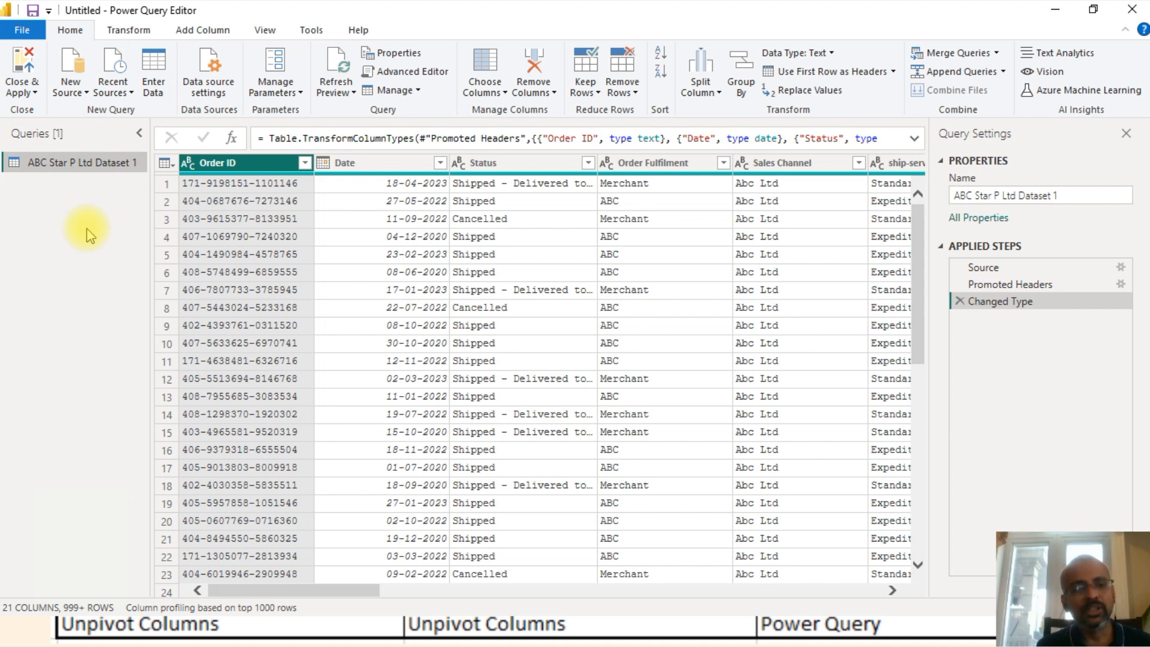
left_click(86, 93)
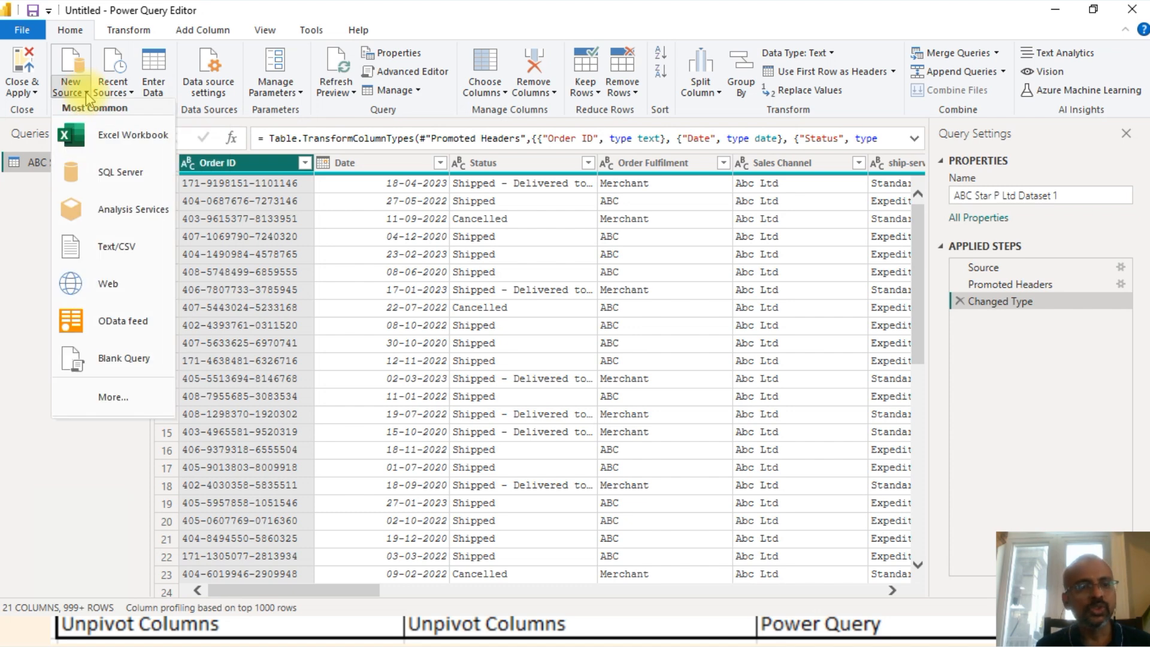
left_click(116, 398)
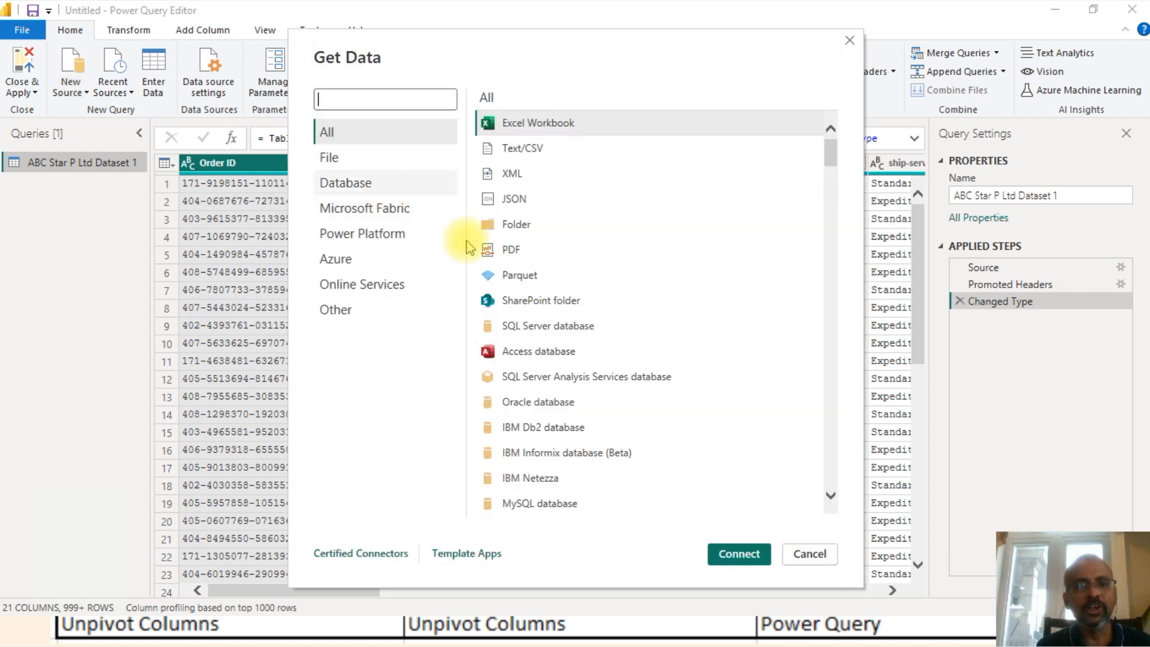
left_click(513, 227)
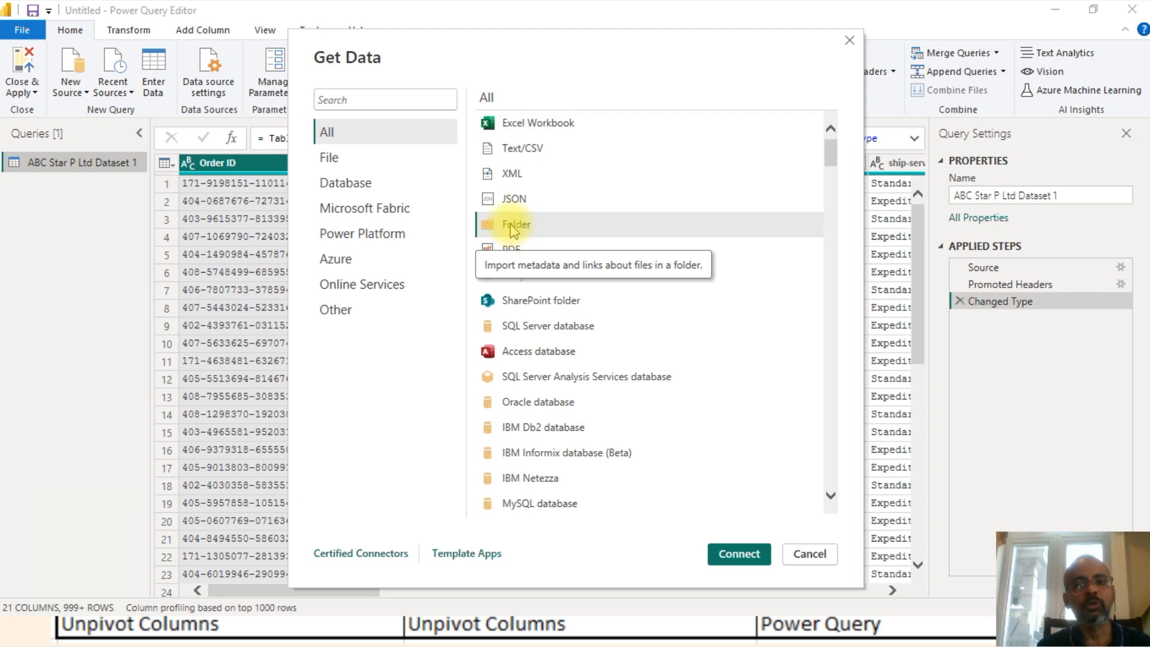
left_click(750, 556)
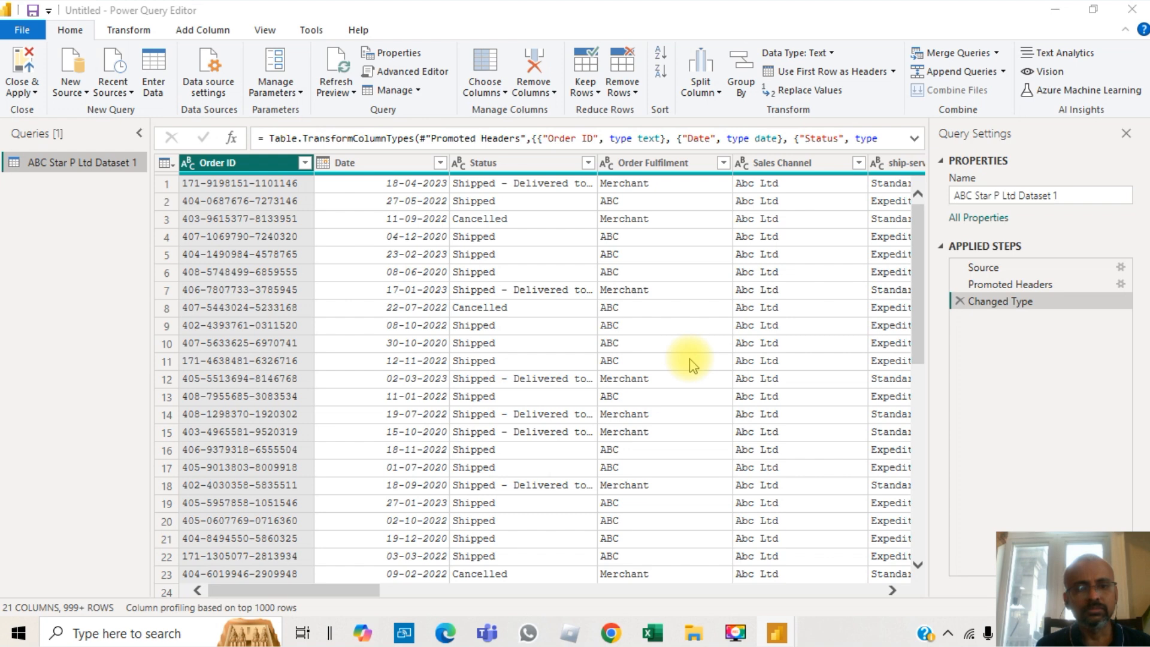
Set the source folder to C:\Employability+\Power BI\Dataset\Dataset and bring its file list in with Transform Data, without combining the files.
left_click(740, 300)
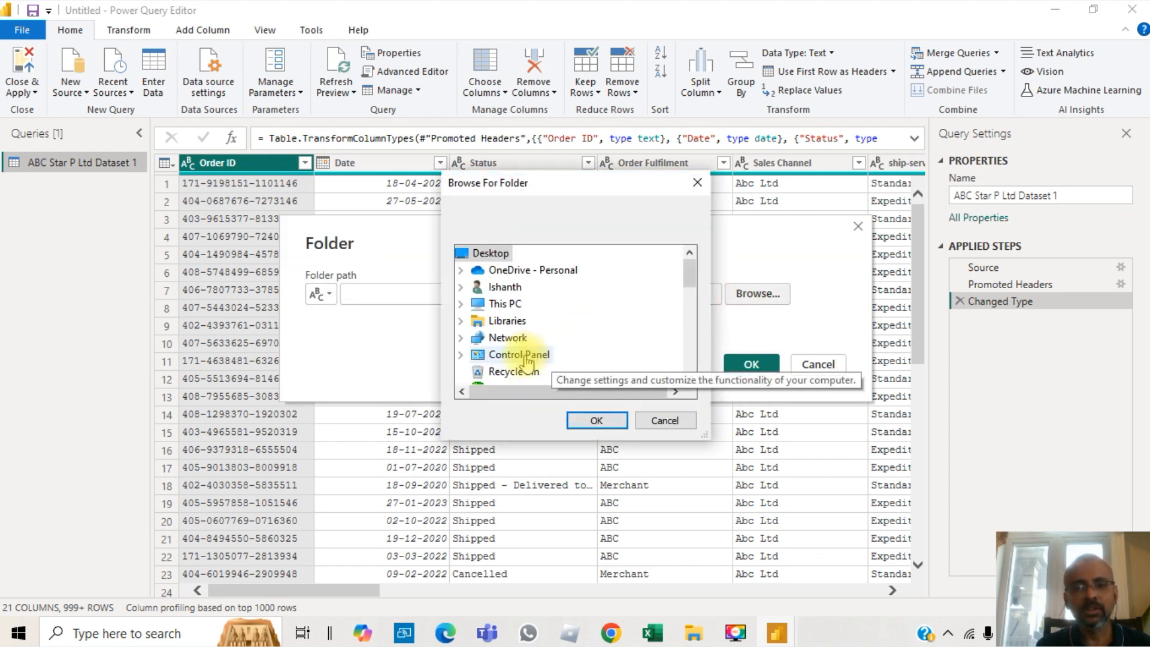
double_click(490, 304)
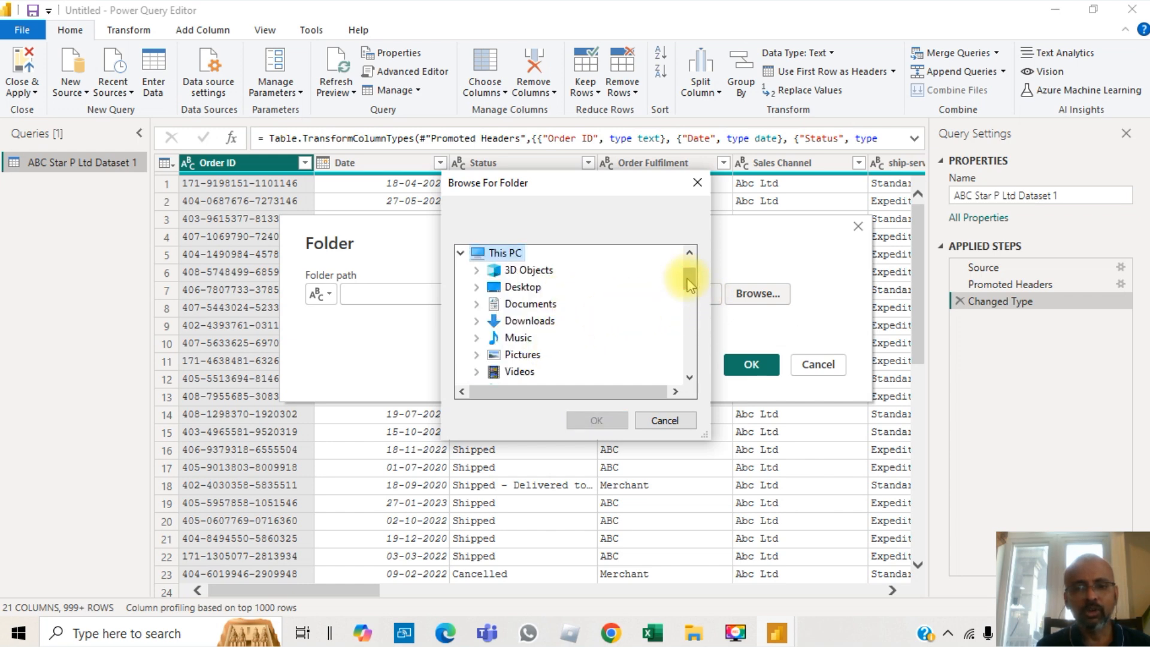
left_click_drag(688, 278, 688, 292)
double_click(541, 303)
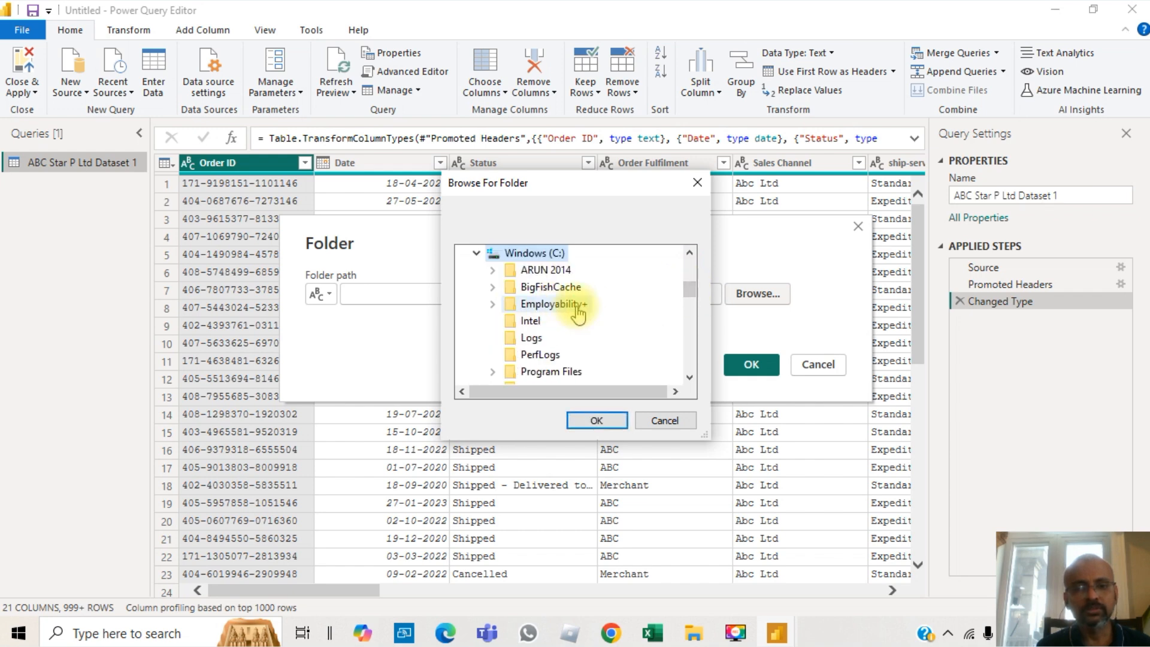
double_click(553, 304)
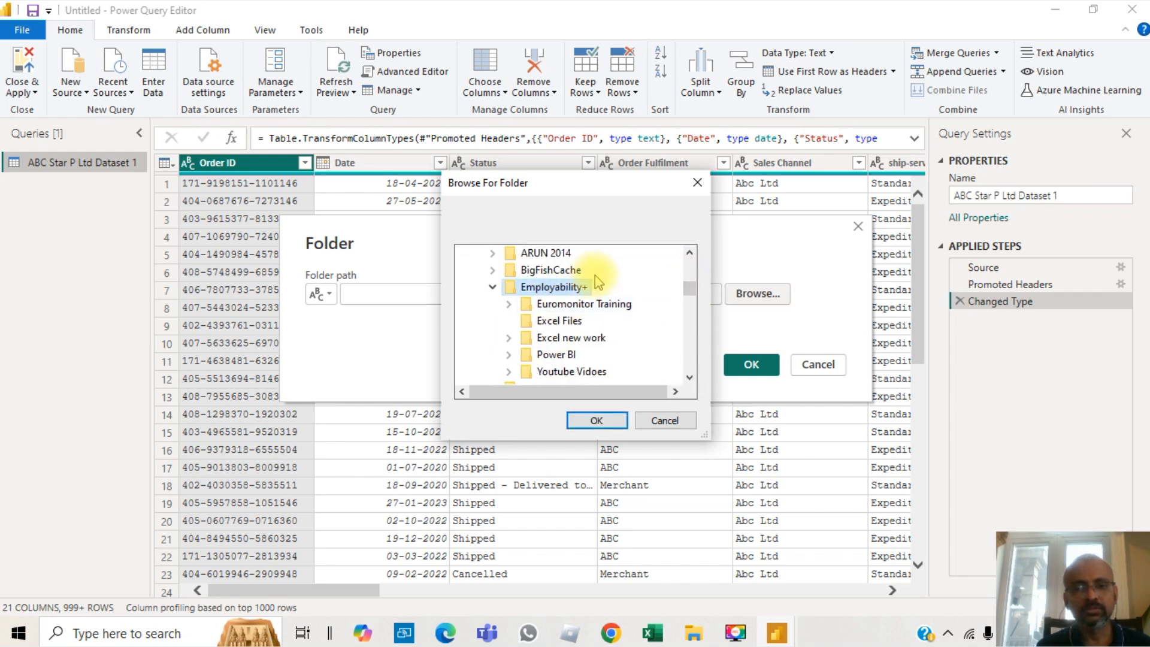
double_click(553, 354)
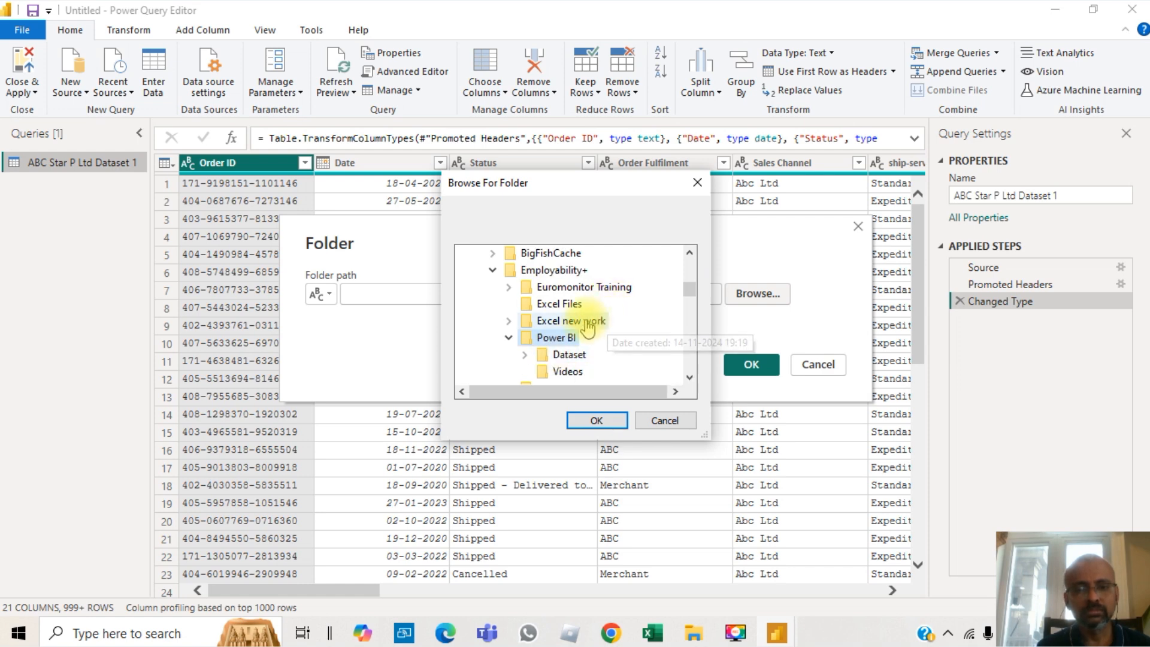
double_click(579, 356)
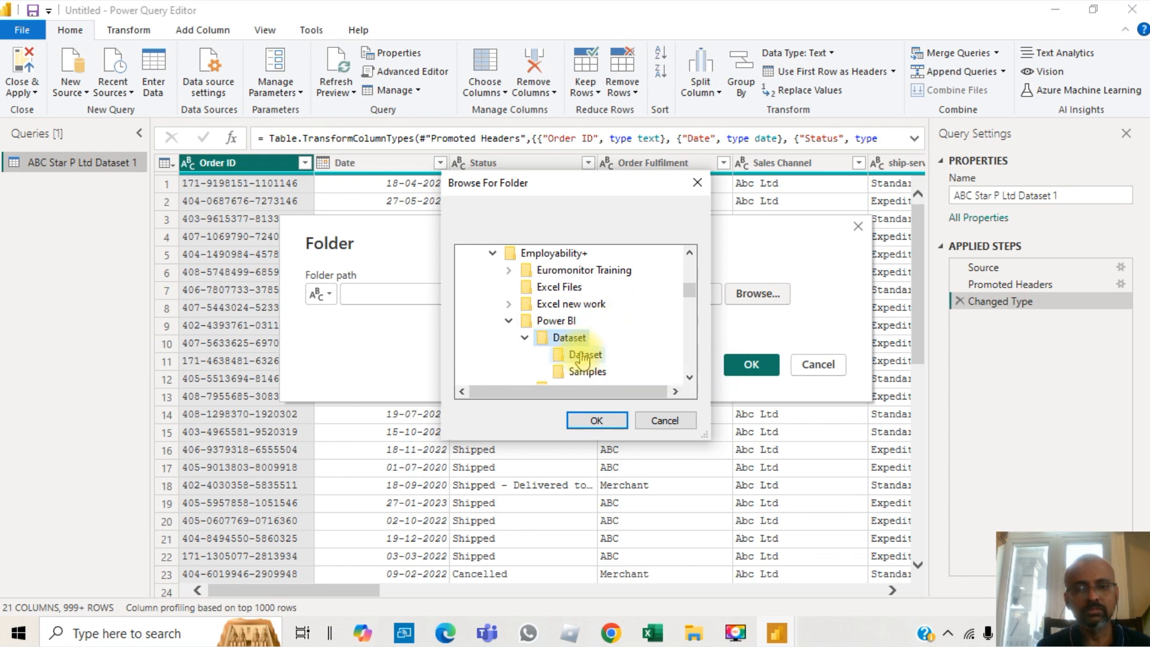
left_click(579, 356)
left_click(604, 424)
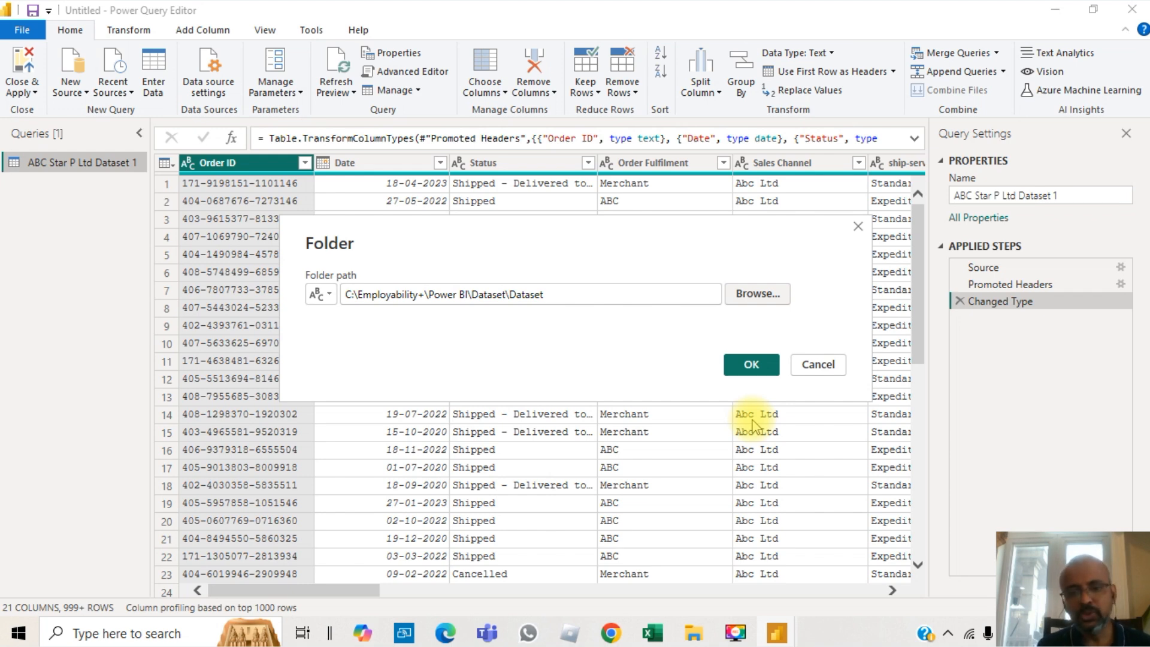
left_click(752, 365)
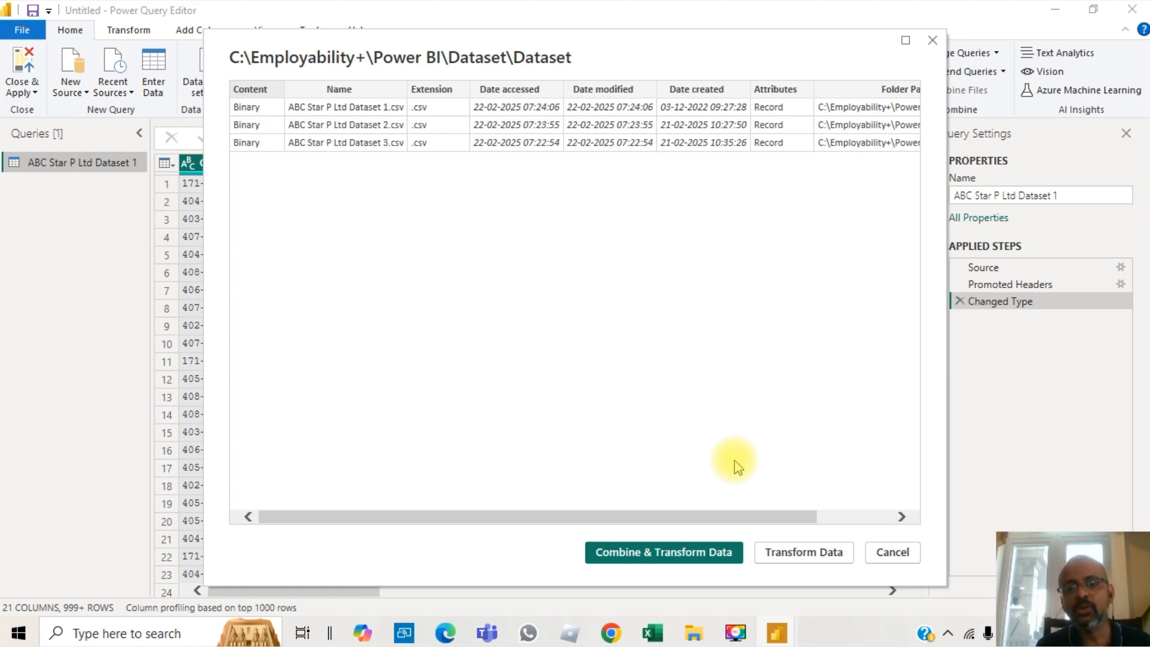
left_click(788, 554)
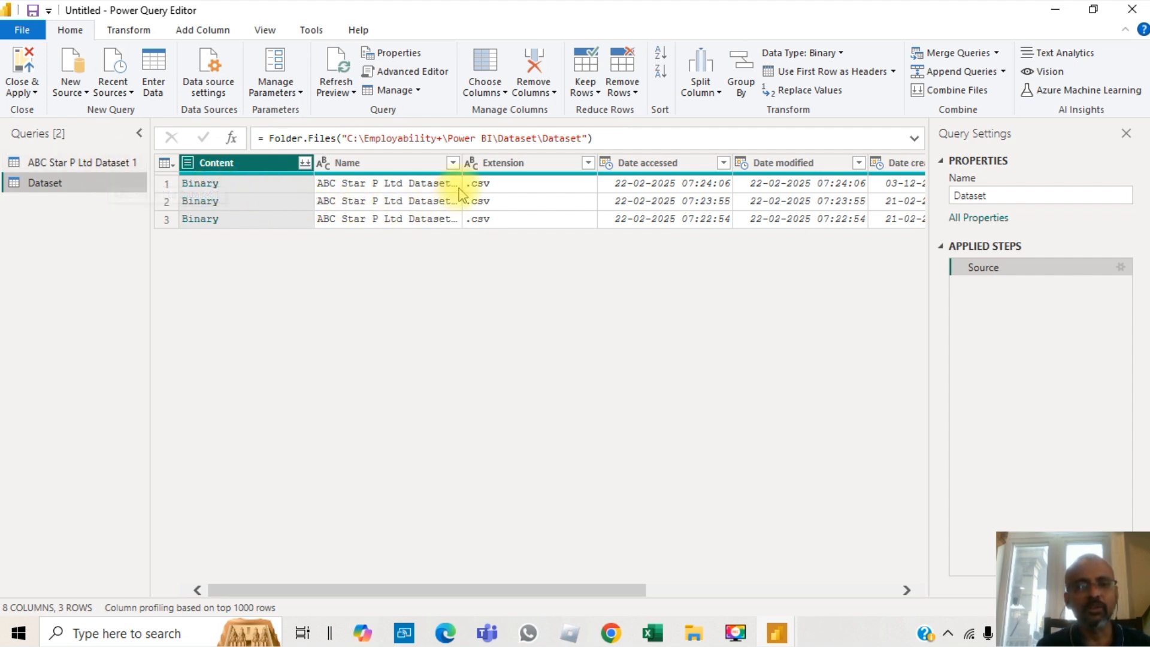
Widen the Name column, add ABC Star P Ltd Dataset 2.csv as a new query and expand it into a table.
left_click_drag(463, 164, 534, 163)
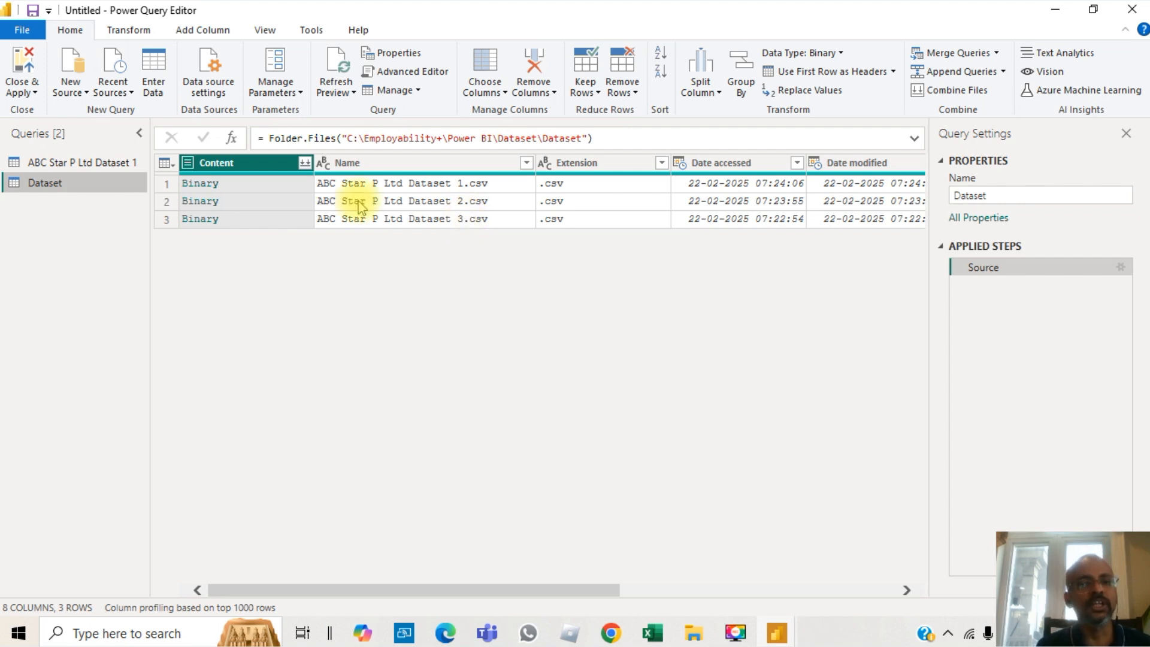
right_click(199, 206)
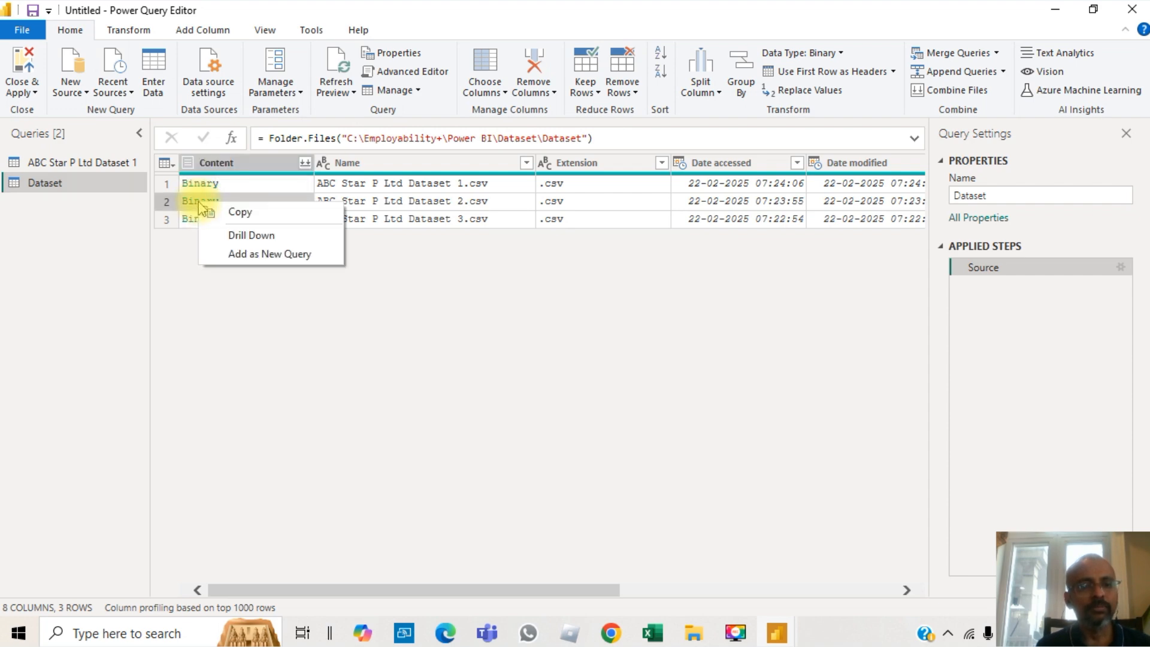
left_click(250, 255)
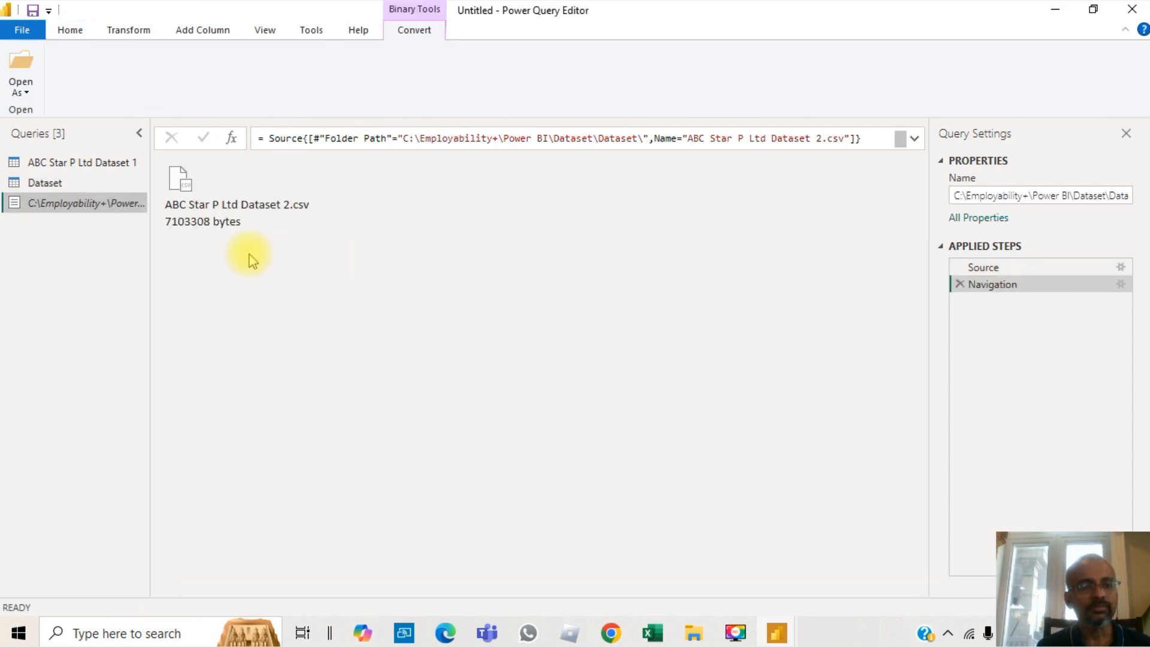
left_click(206, 209)
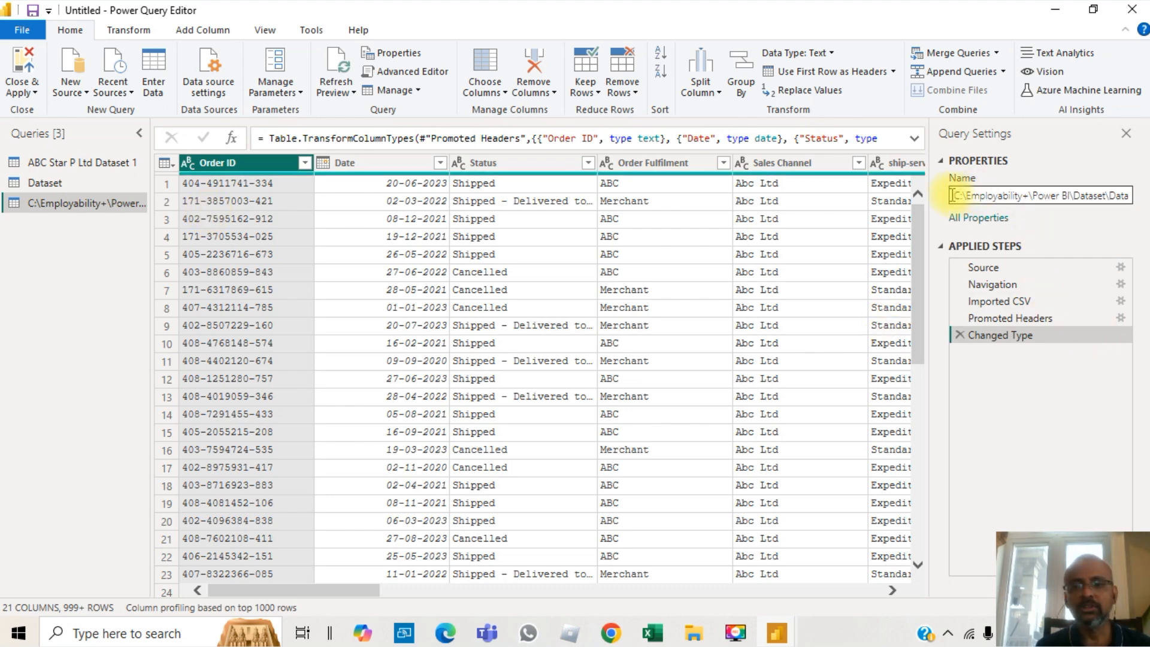
Rename the newly added query as ABC Star P Ltd Dataset 2 csv by removing the folder path from its name.
left_click_drag(952, 195, 1144, 204)
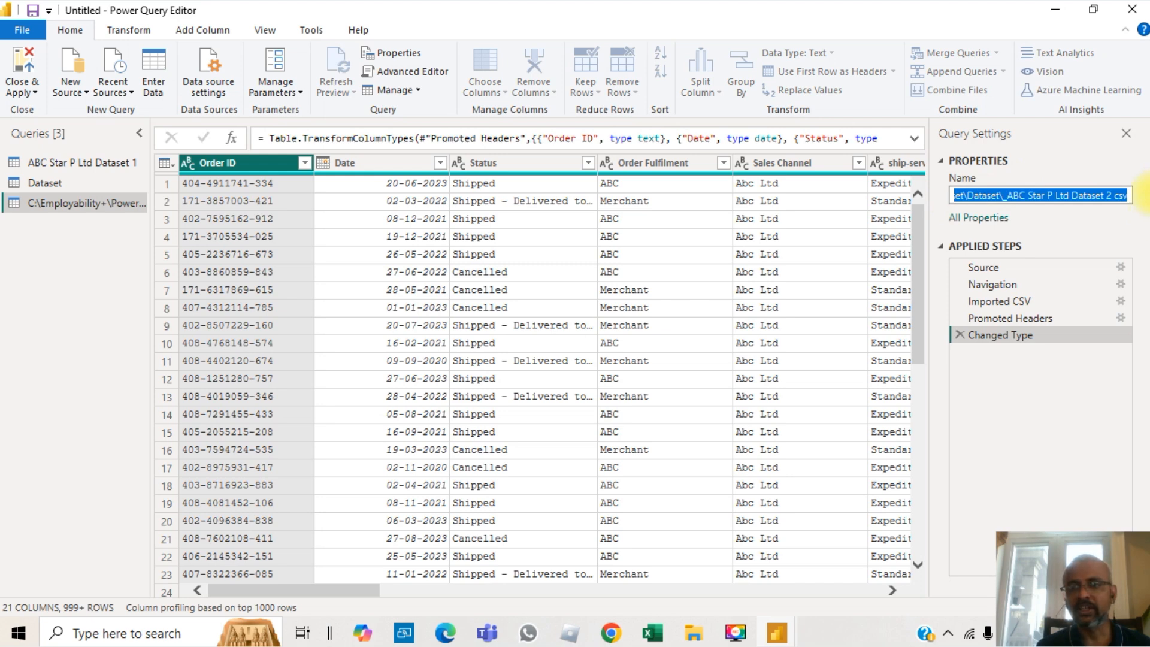
left_click(1012, 196)
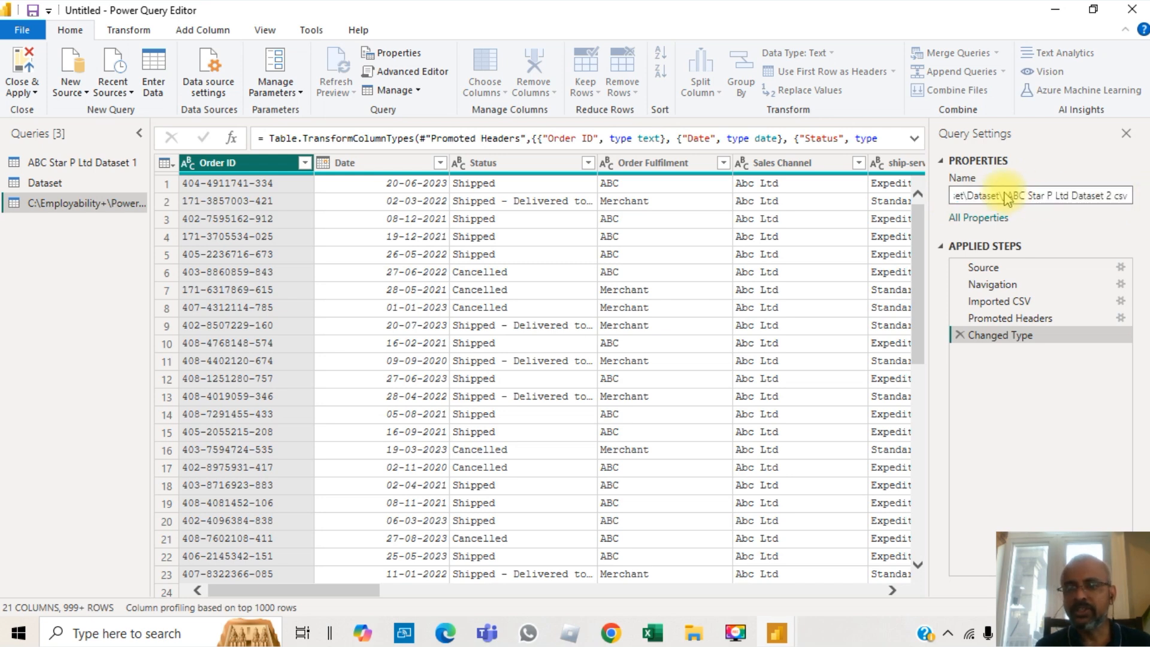
left_click(1009, 198)
left_click(1007, 198)
key("BackSpace")
key("BackSpace")
key("BackSpace")
key("BackSpace")
key("BackSpace")
key("BackSpace")
key("BackSpace")
key("BackSpace")
key("BackSpace")
key("BackSpace")
key("BackSpace")
key("BackSpace")
key("BackSpace")
key("BackSpace")
key("BackSpace")
key("BackSpace")
key("BackSpace")
key("BackSpace")
key("BackSpace")
key("BackSpace")
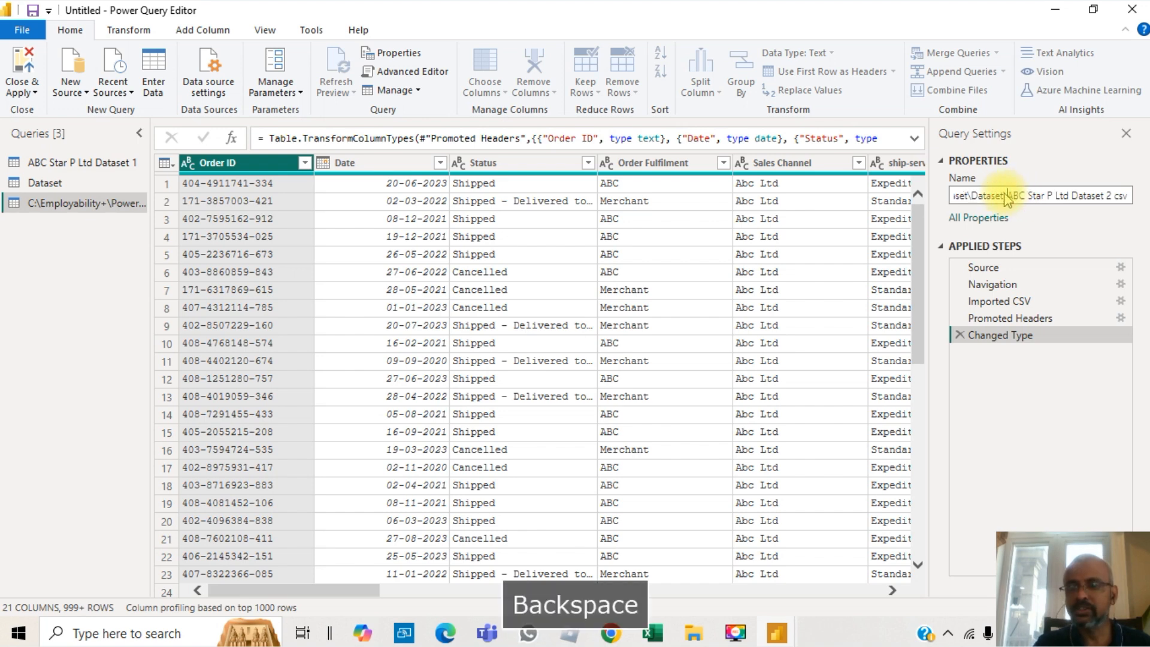
key("BackSpace")
key("BackSpace")
key("BackSpace")
key("BackSpace")
key("BackSpace")
key("BackSpace")
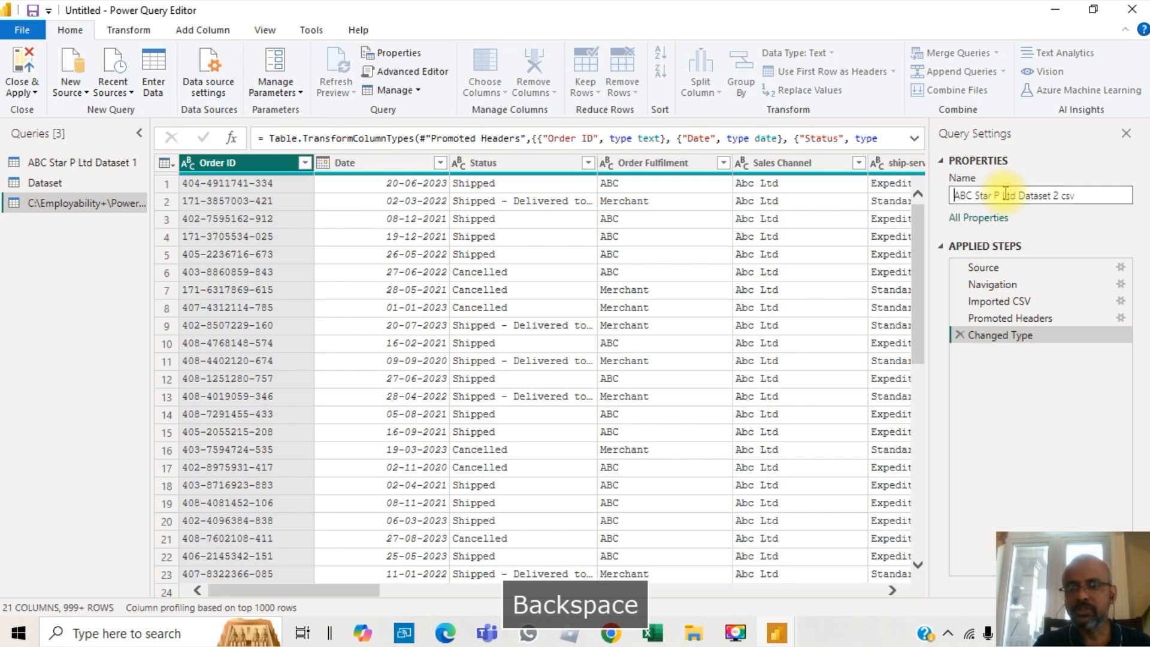
key("Return")
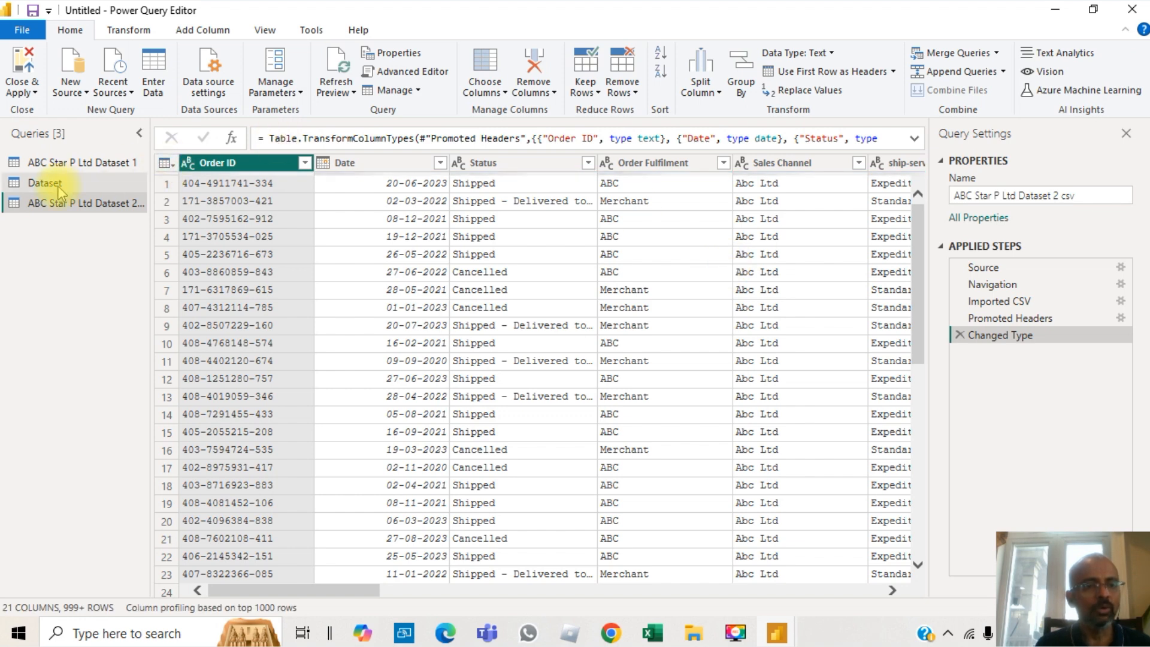
From the Dataset query's file list, add ABC Star P Ltd Dataset 3.csv as a new query and expand it into a table.
left_click(55, 183)
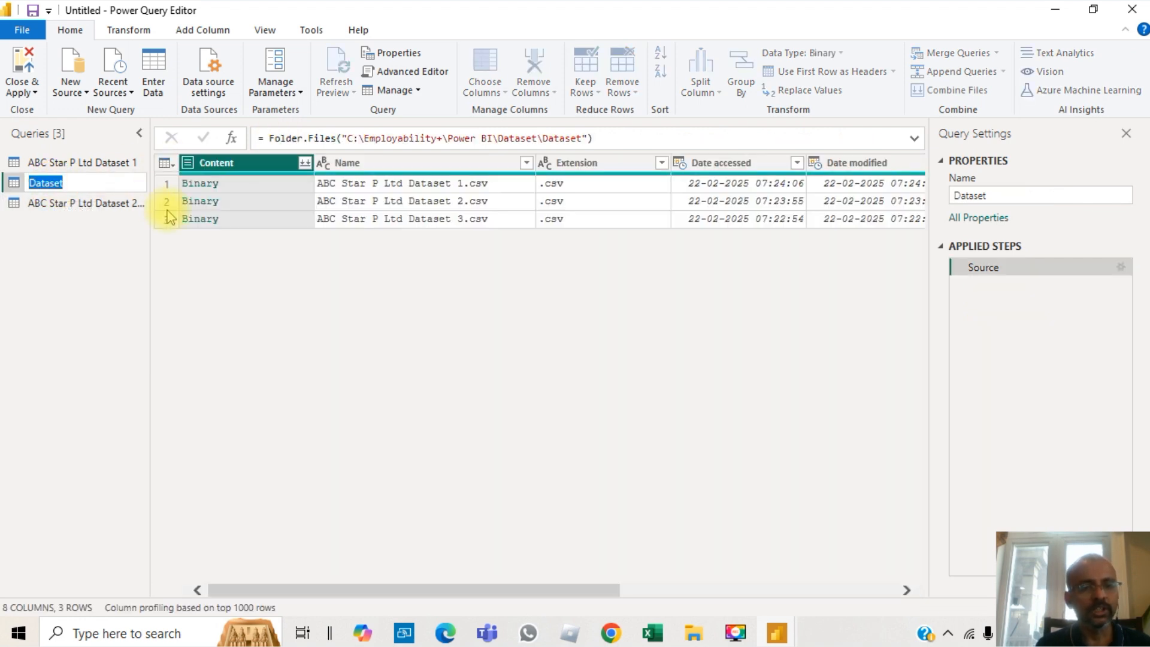
left_click(195, 220)
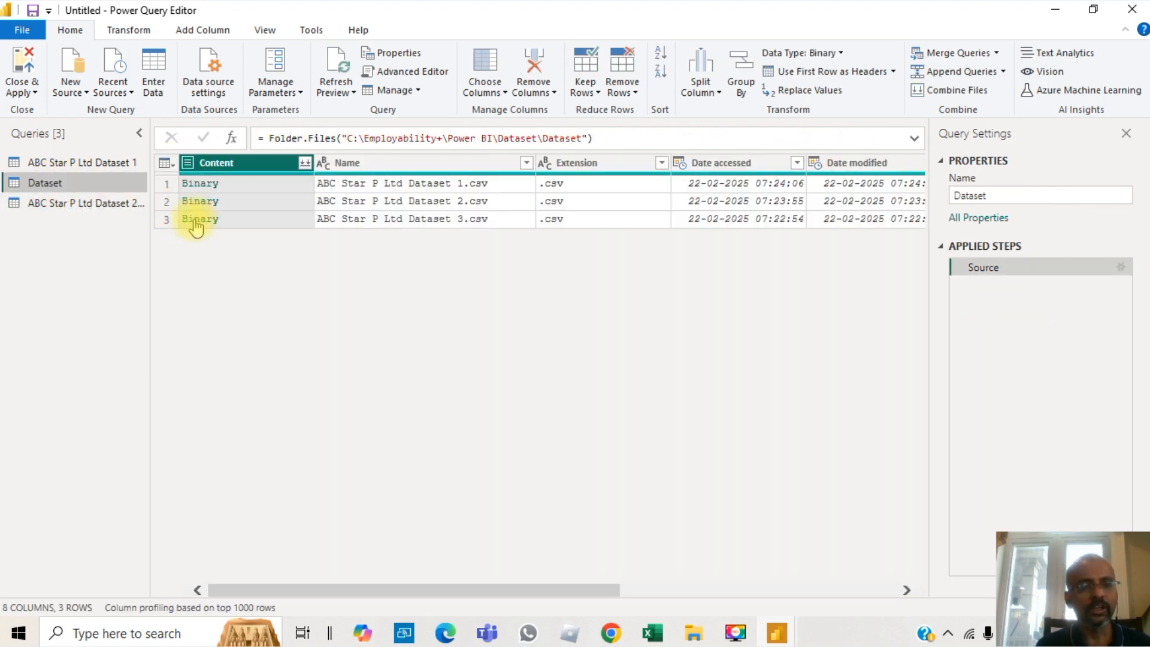
right_click(195, 222)
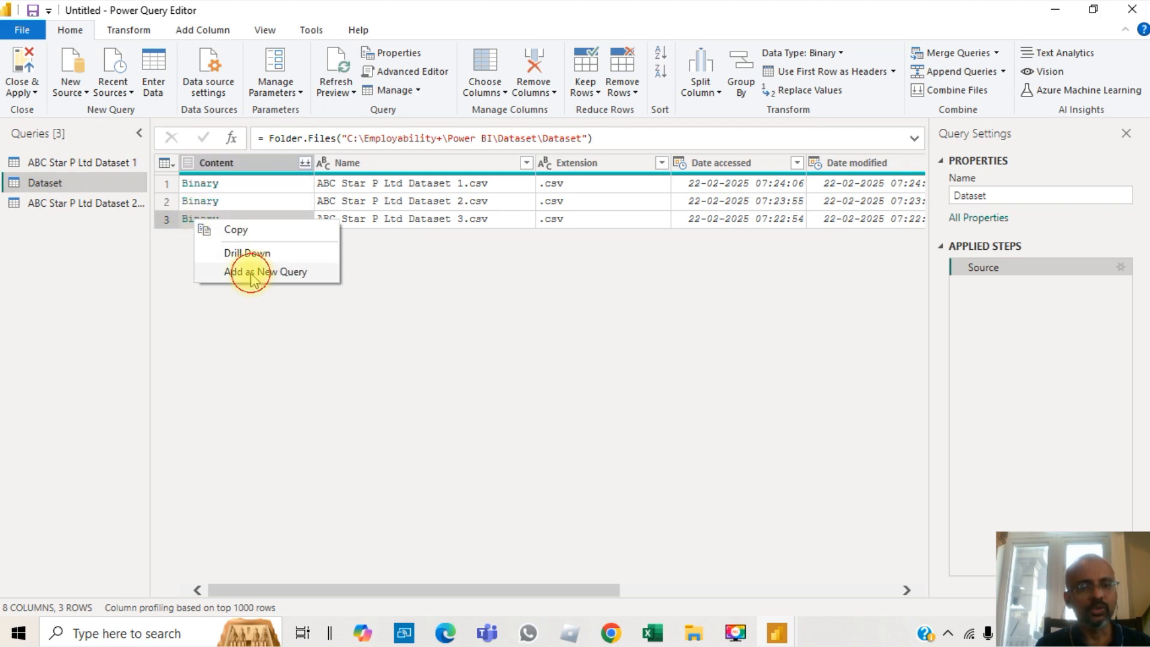
left_click(251, 271)
left_click(218, 214)
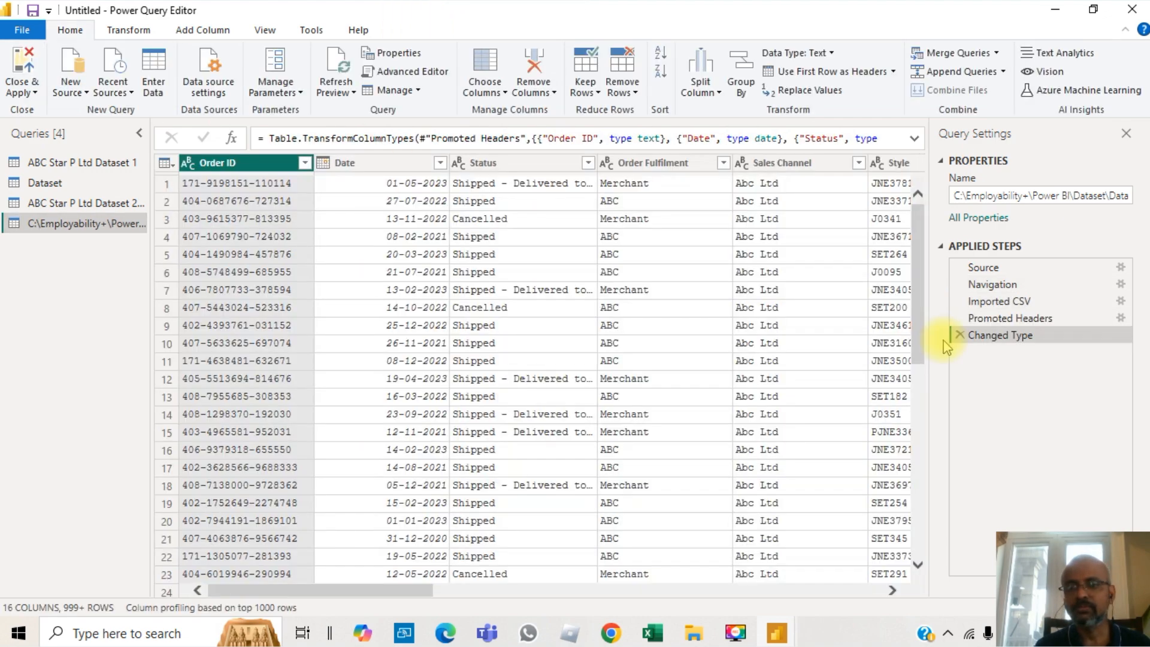
Strip the folder path from the new query's name so it reads ABC Star P Ltd Dataset 3 csv.
left_click(1024, 195)
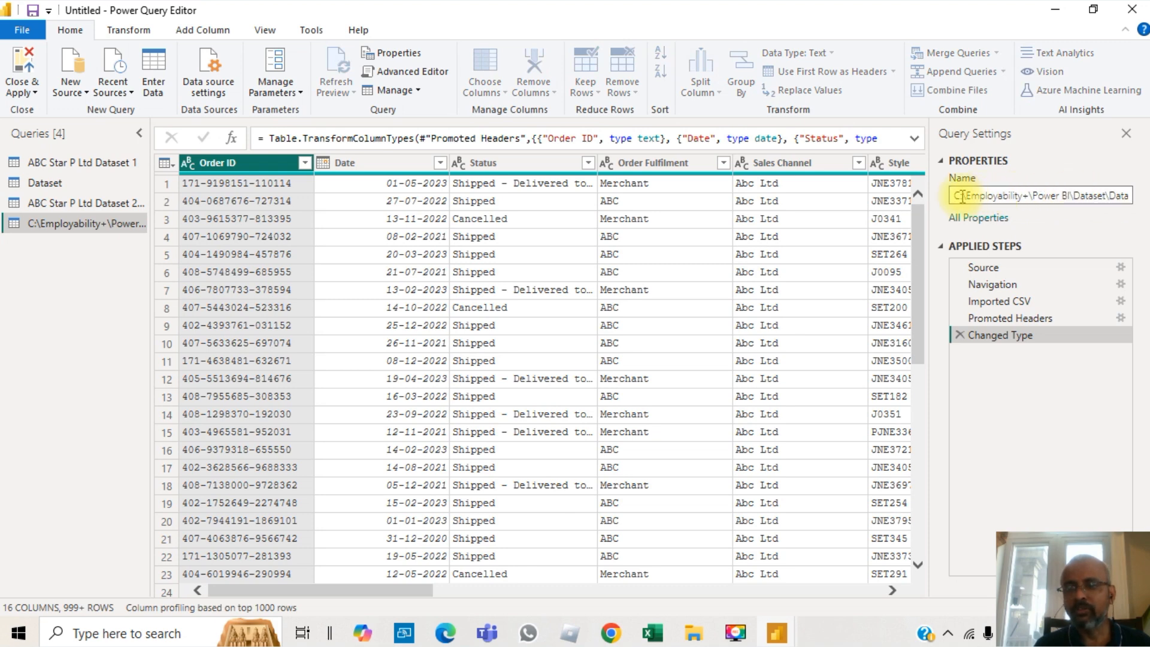
left_click_drag(954, 195, 1094, 197)
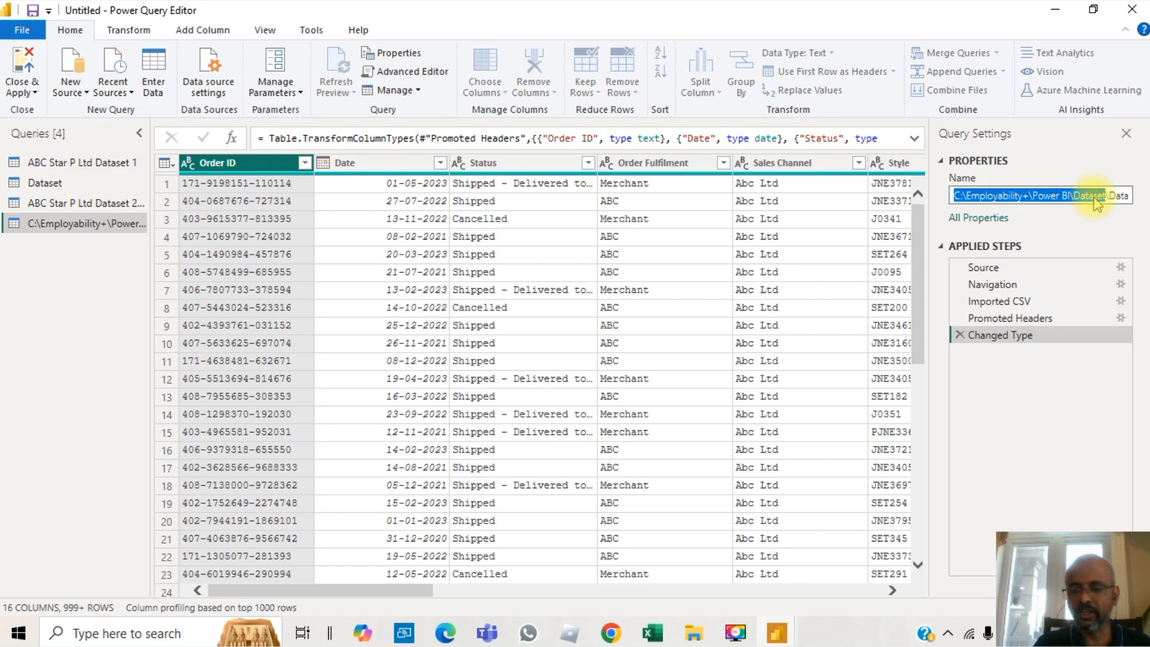
key("Delete")
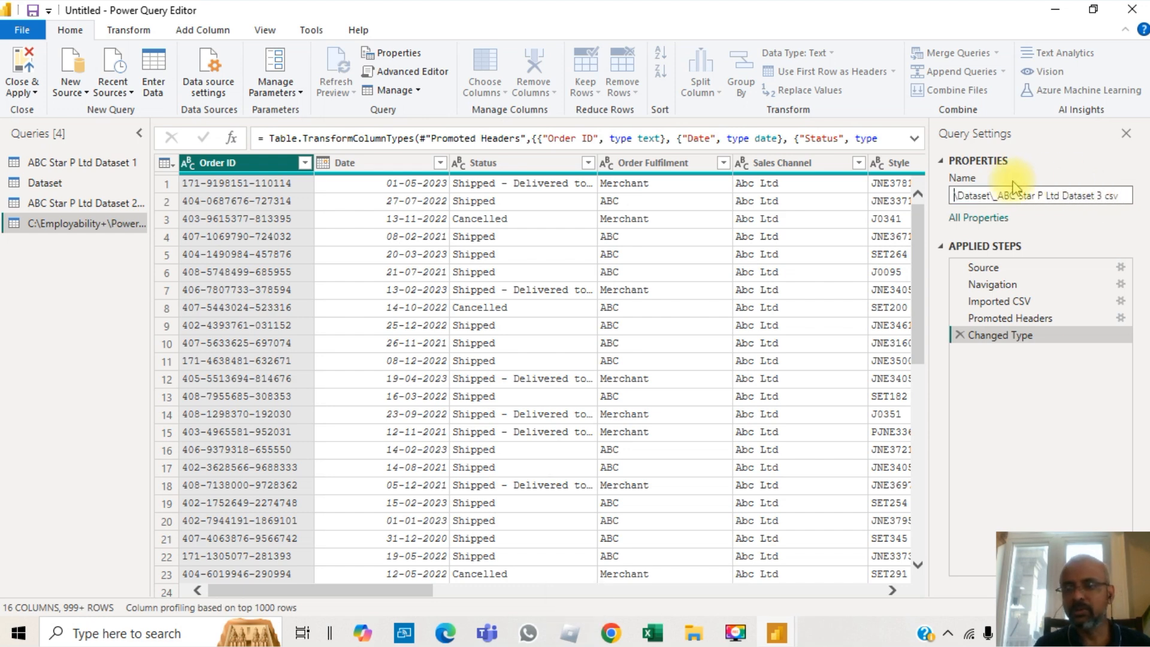
left_click_drag(996, 195, 939, 203)
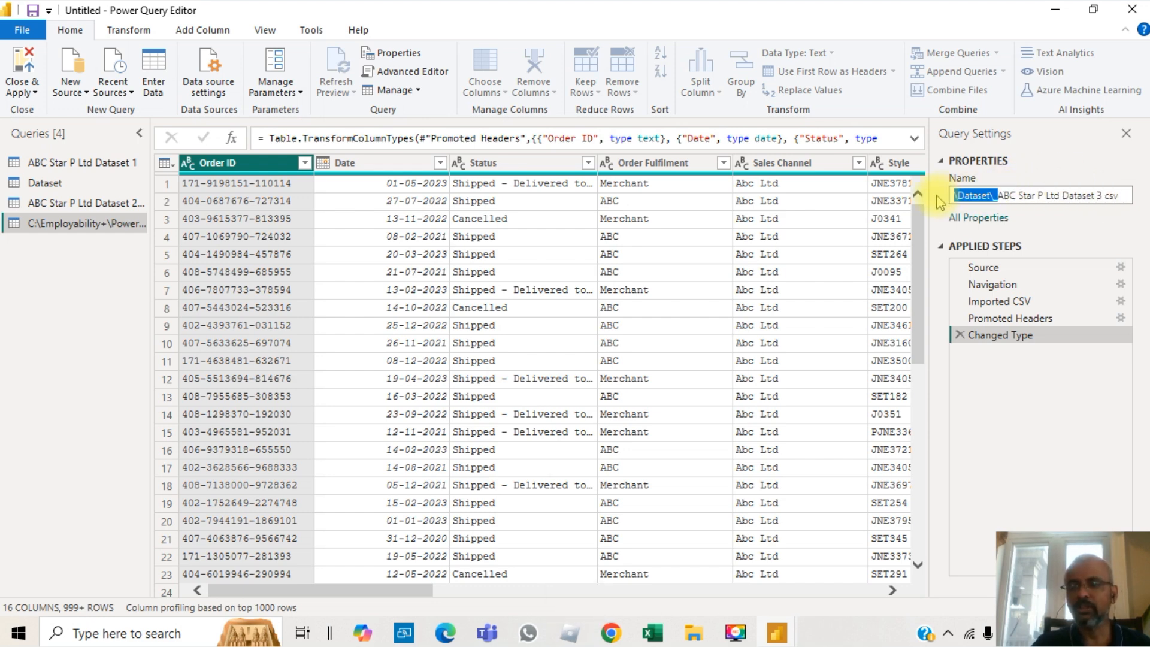
key("Delete")
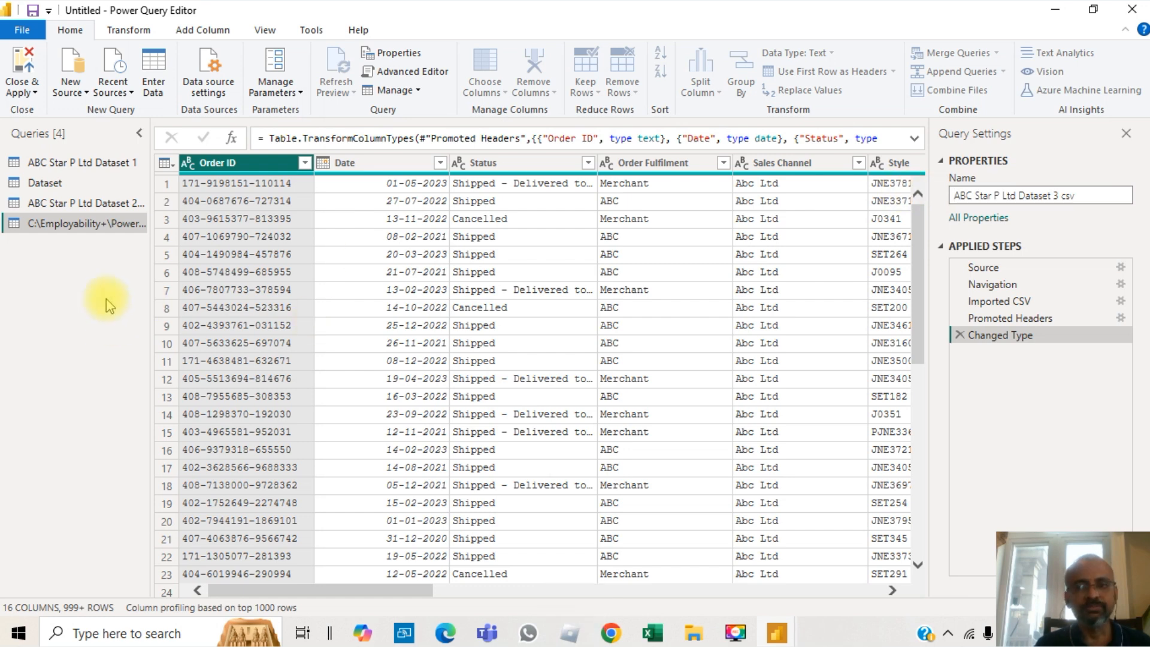
key("Return")
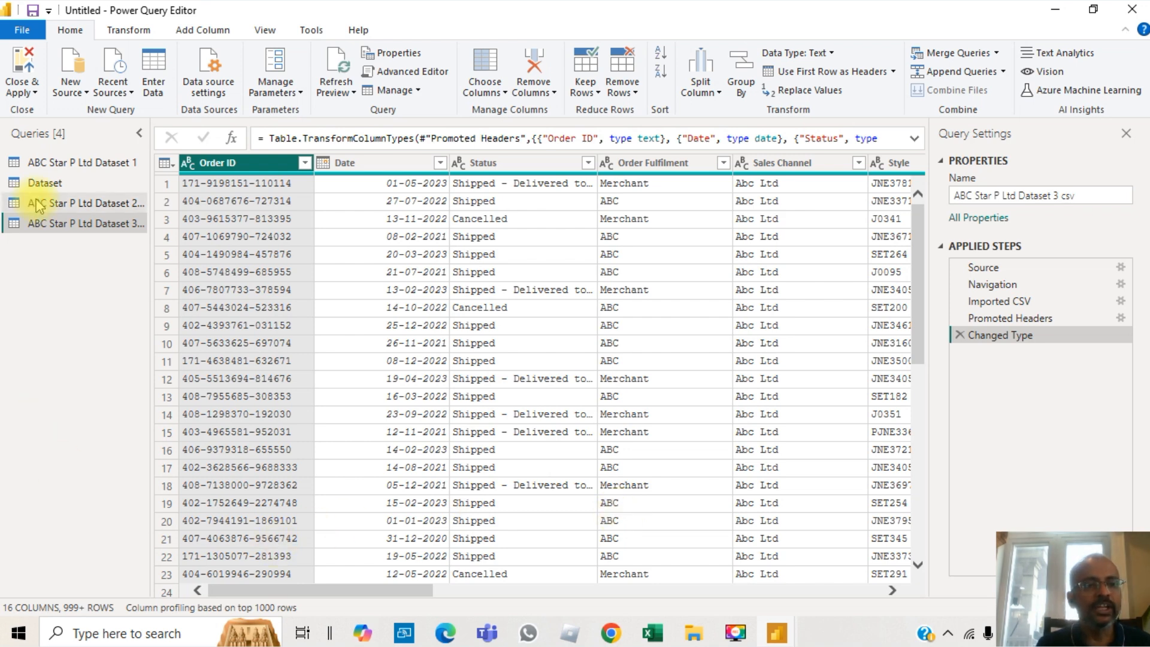
Delete the Dataset query that holds the folder's file list.
right_click(54, 189)
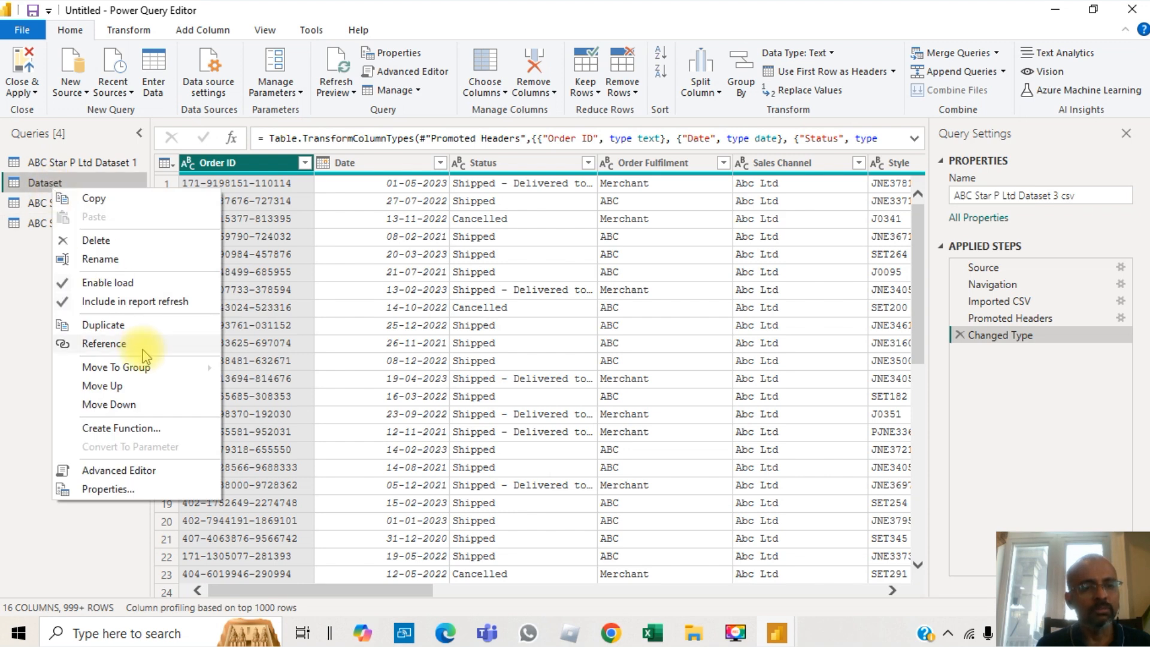
left_click(96, 240)
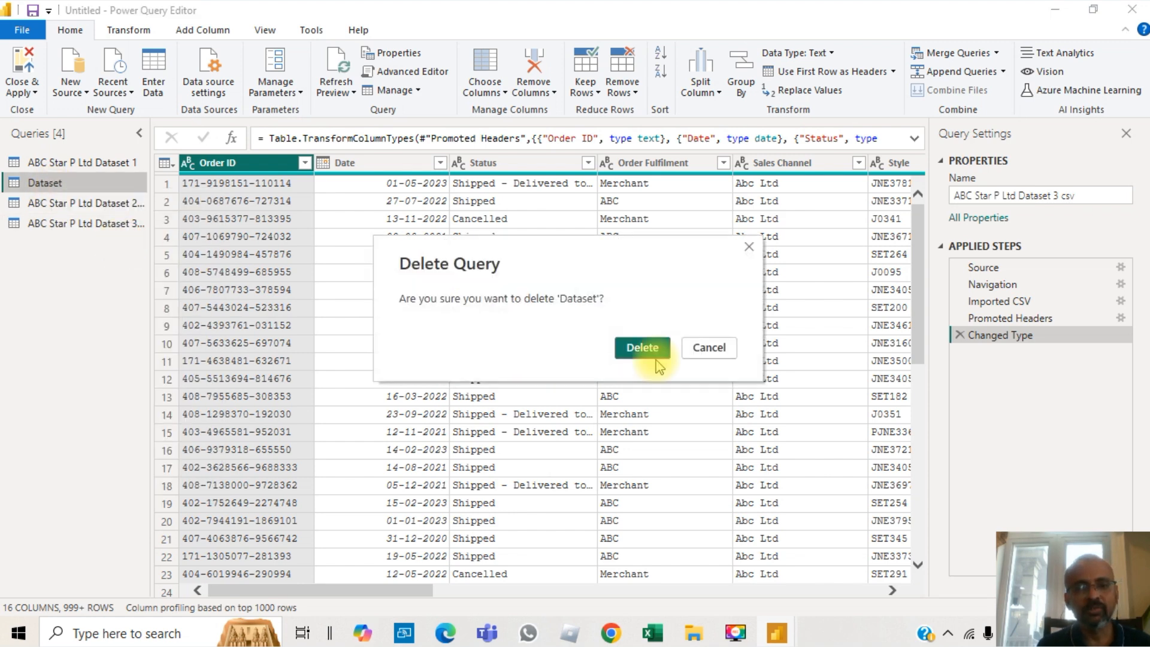
left_click(642, 348)
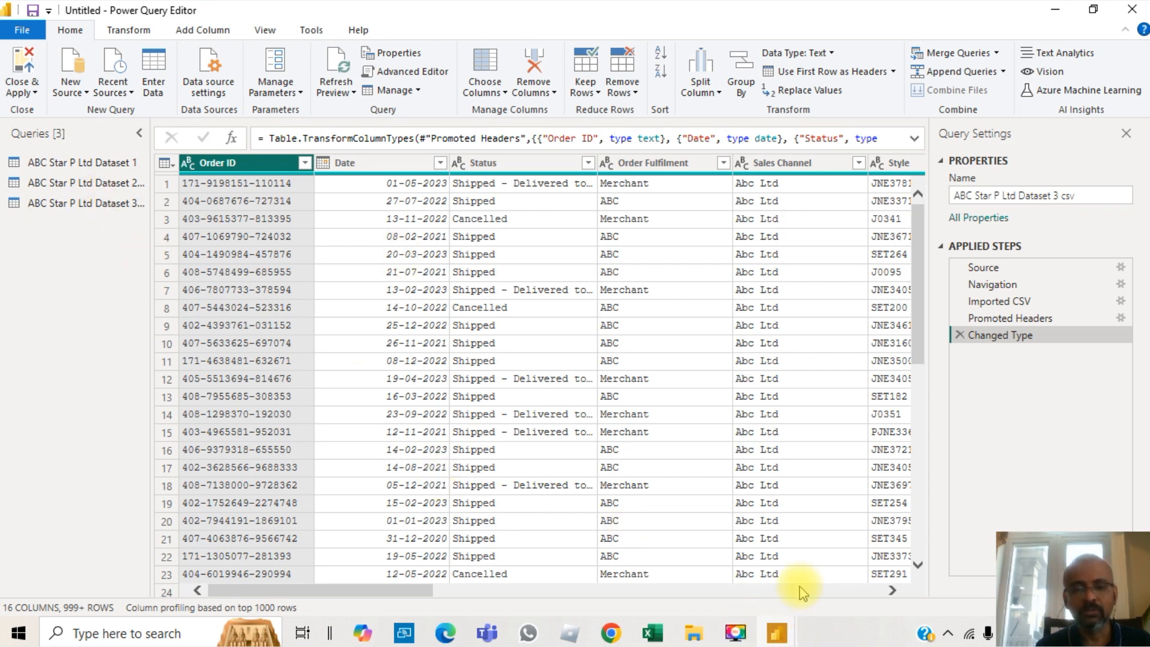
Switch to the presentation and review the Power Query Via Excel slide comparing Power BI actions with Excel alternatives.
key("alt+Tab")
key("alt+Tab")
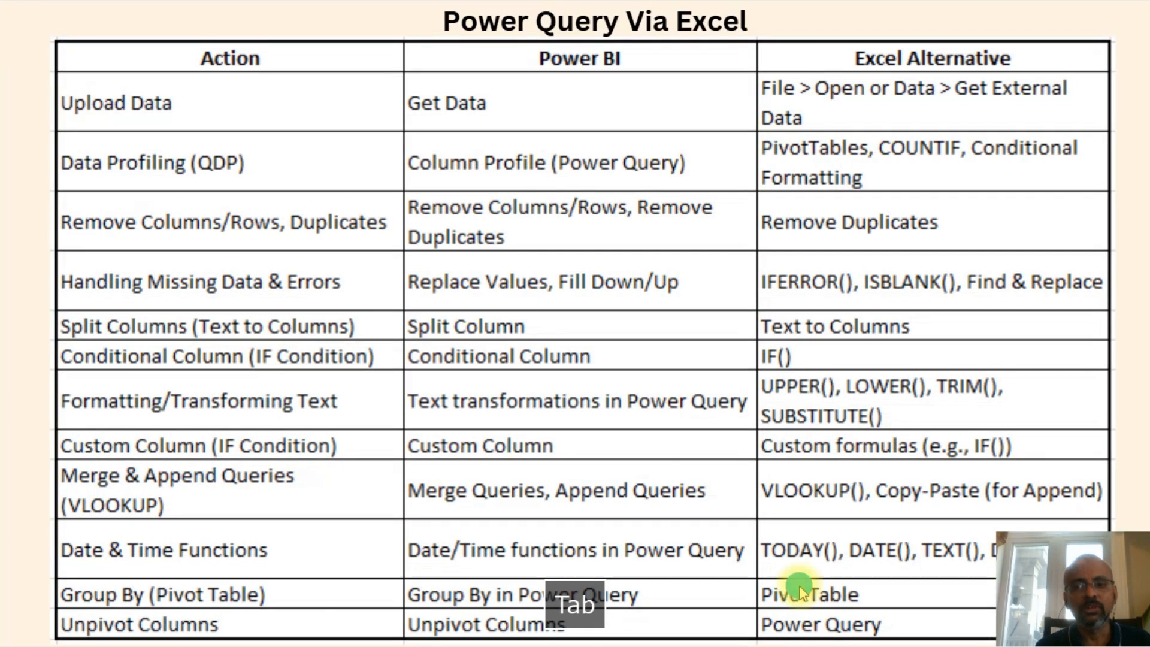
key("alt+Tab")
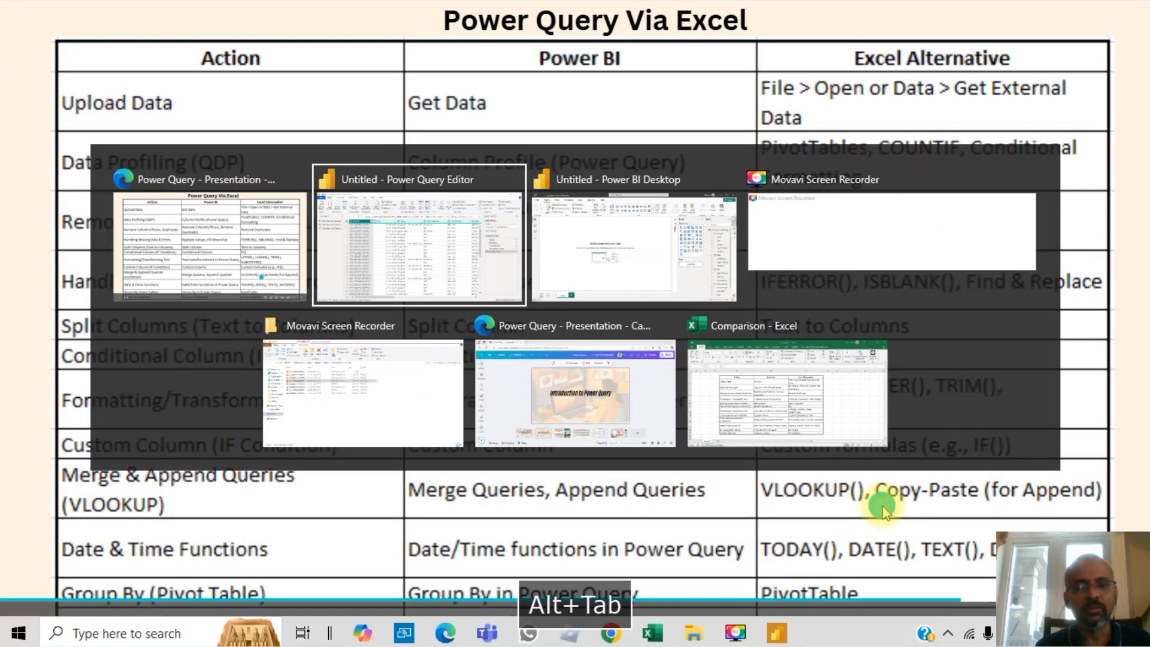
key("Tab")
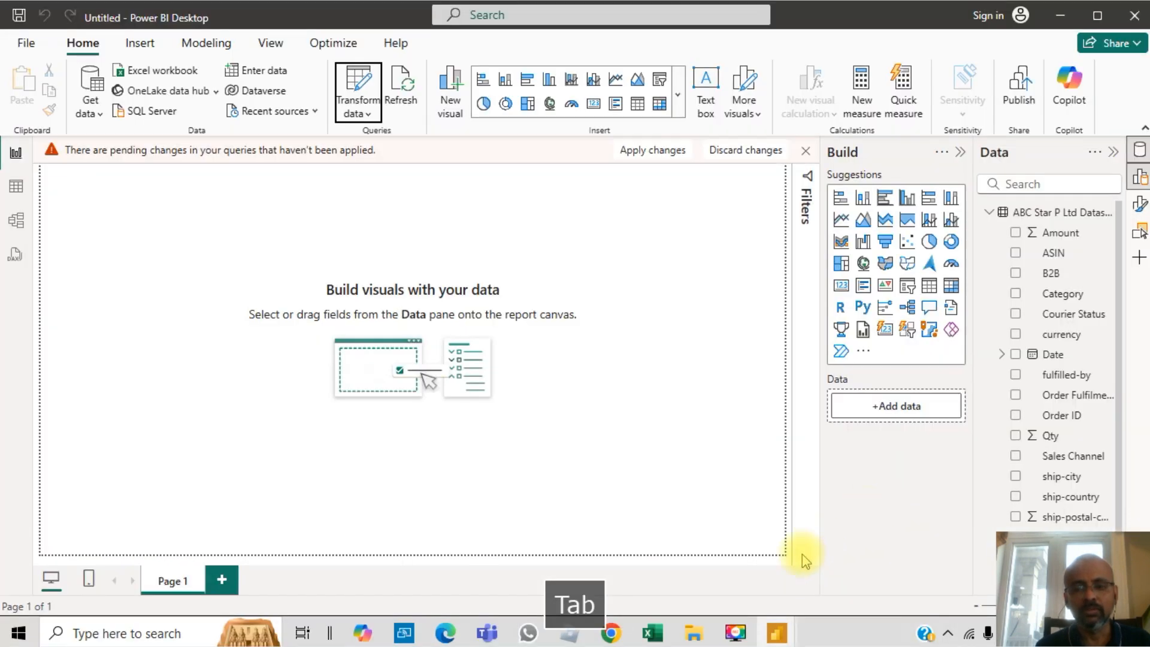
left_click(736, 633)
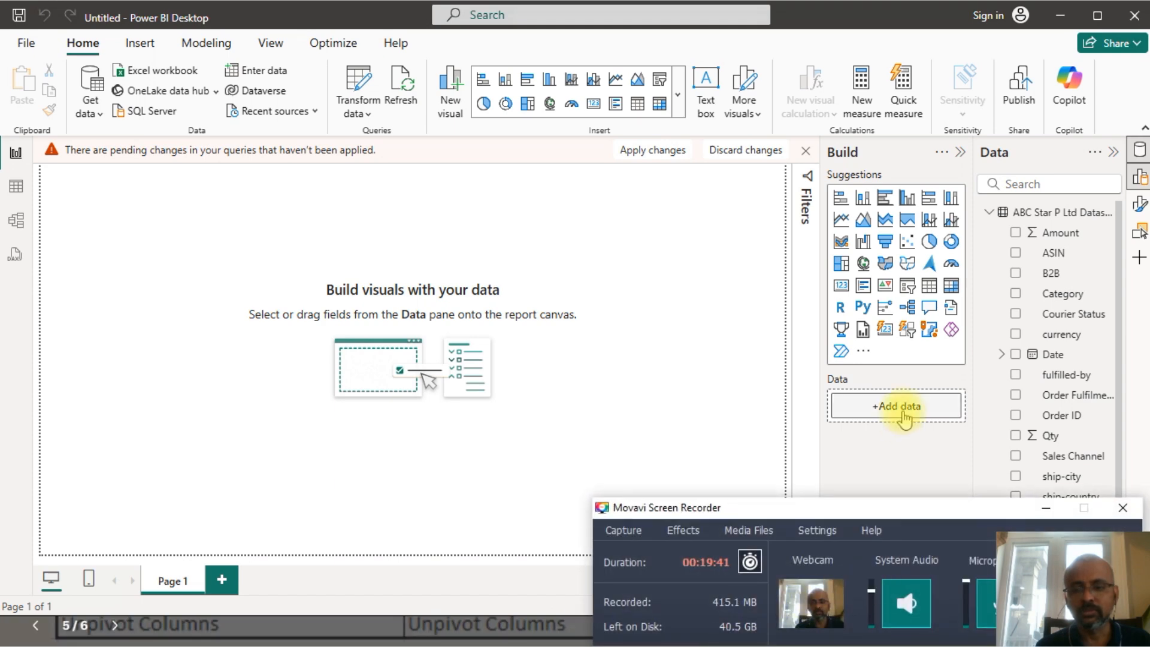
left_click(1046, 512)
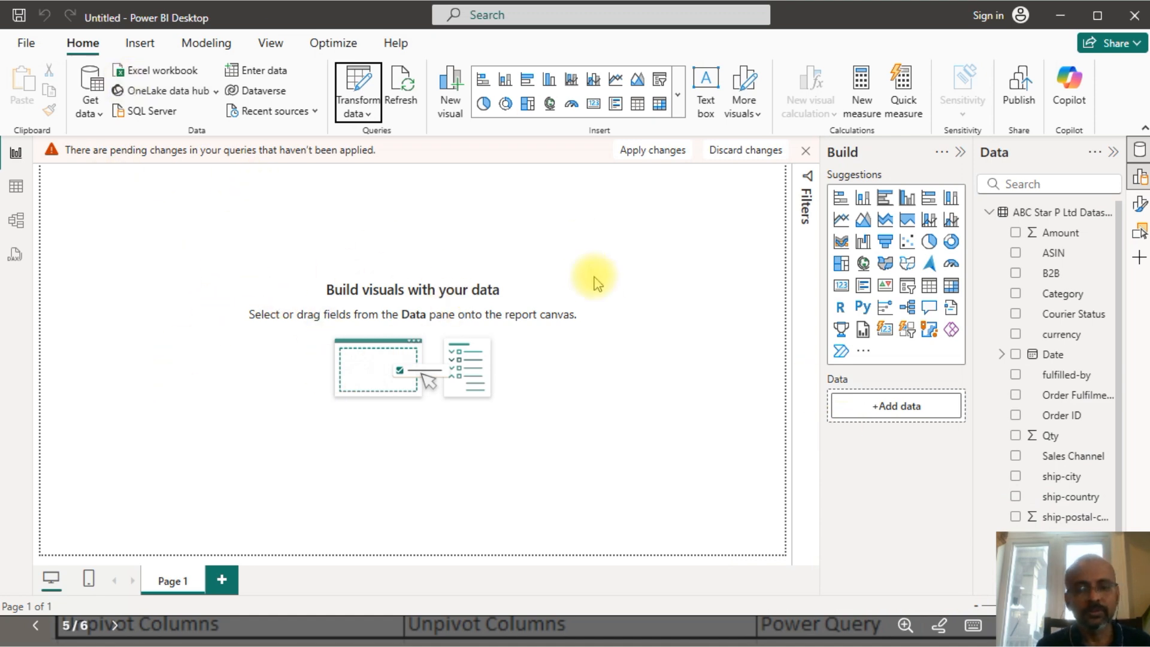
key("alt+Tab")
key("alt+Tab")
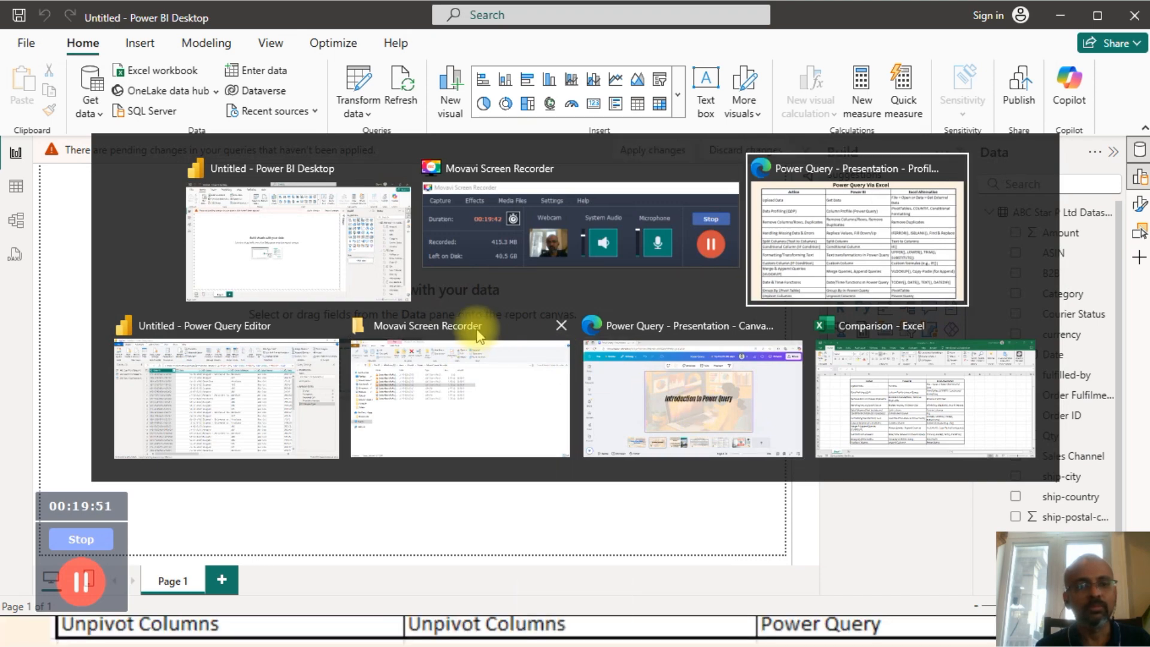
key("alt+Tab")
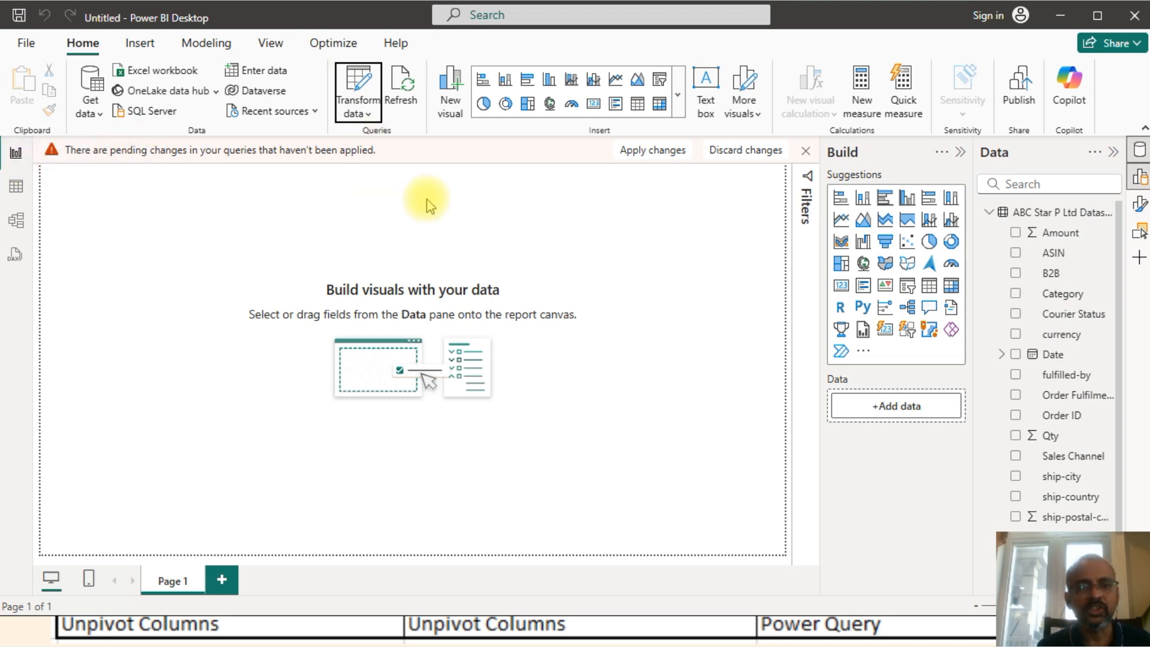
Return to the Power Query Editor and turn on Column quality in the data preview of Dataset 3.
key("alt+Tab")
key("alt+Tab")
key("alt+Tab")
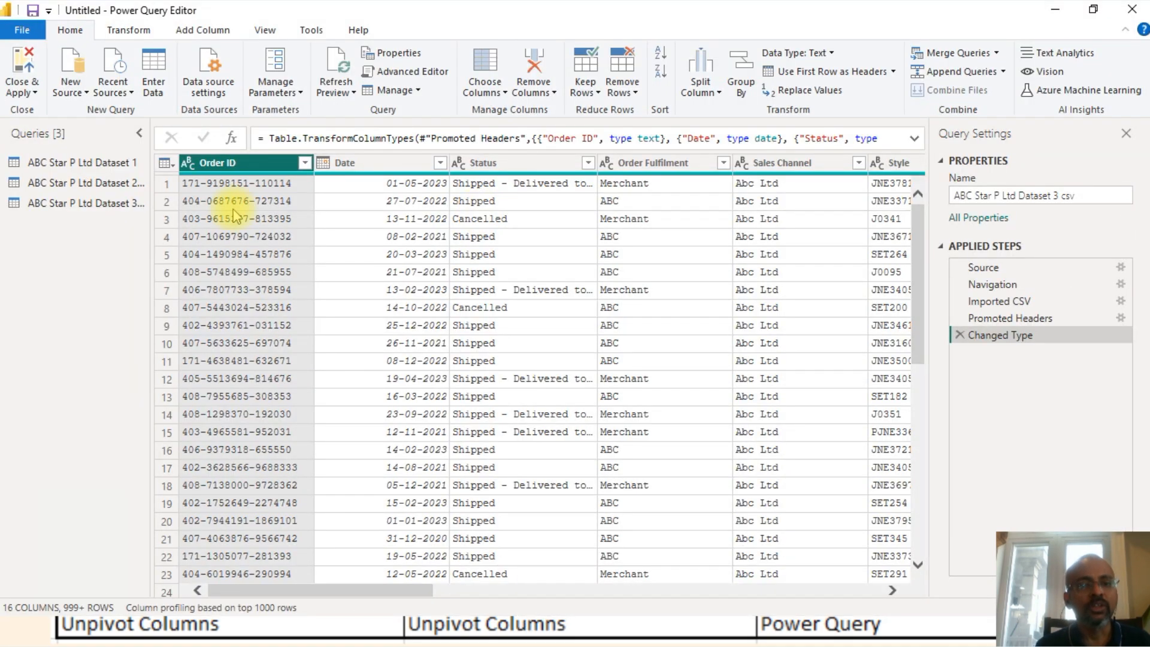
left_click(265, 33)
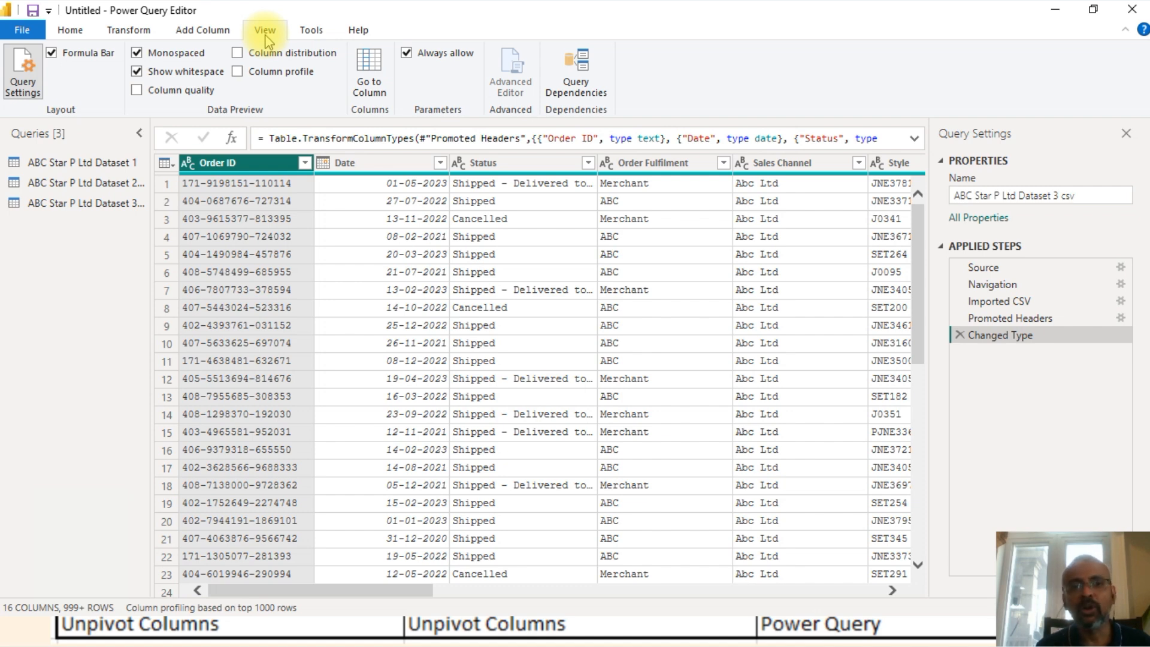
left_click(137, 90)
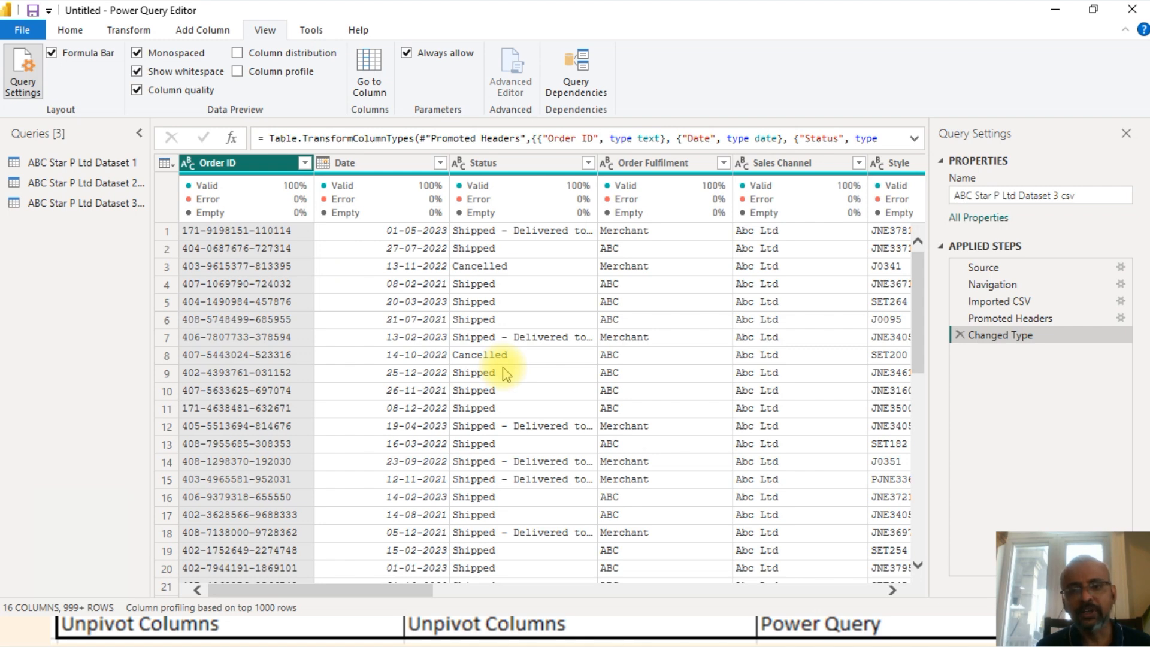
Examine the column quality of the currency, Amount and shipping columns, including the currency cell in row 8.
left_click(399, 592)
left_click_drag(399, 591, 749, 596)
left_click(573, 353)
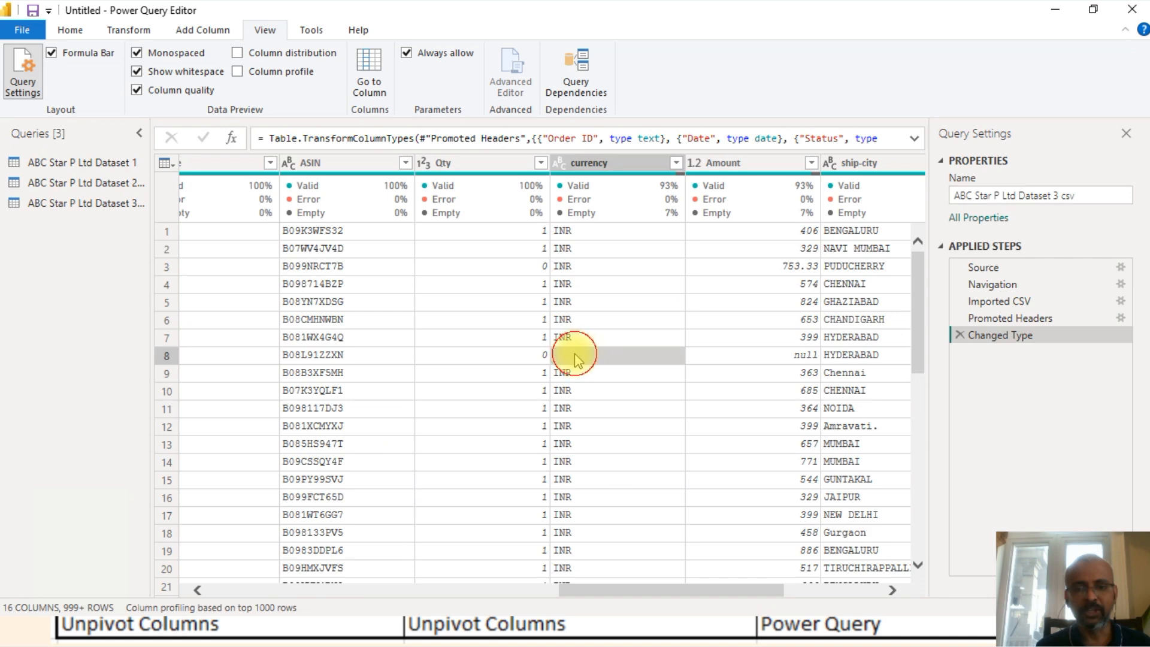
mouse_move(674, 225)
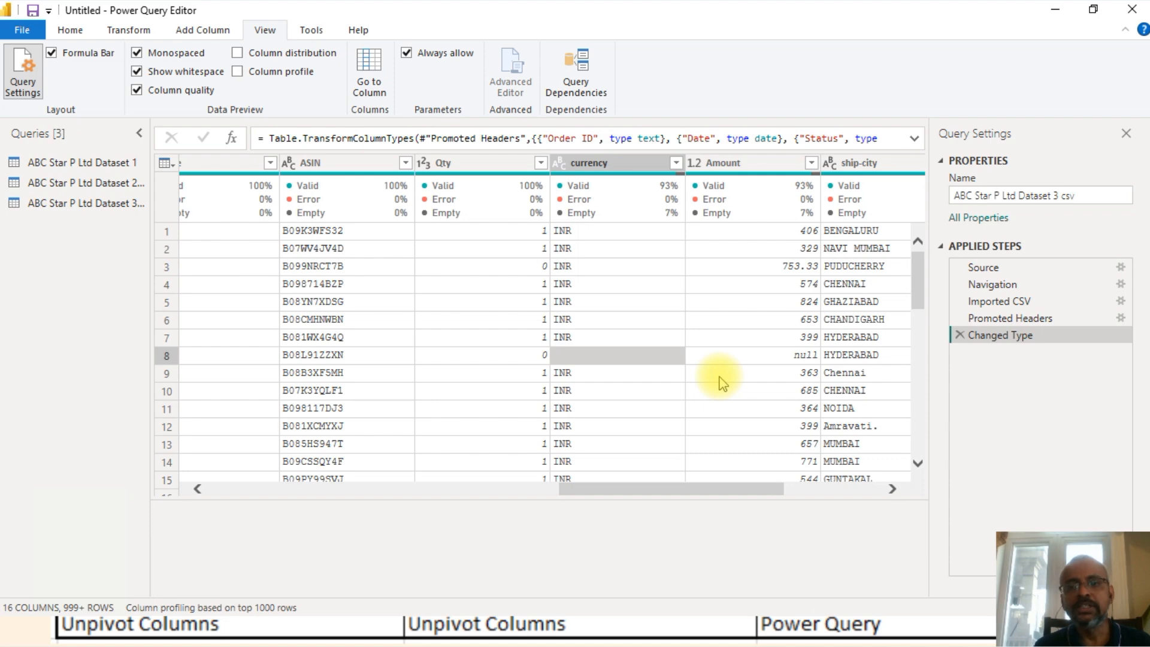
key("Right")
key("Right")
key("Right")
key("Right")
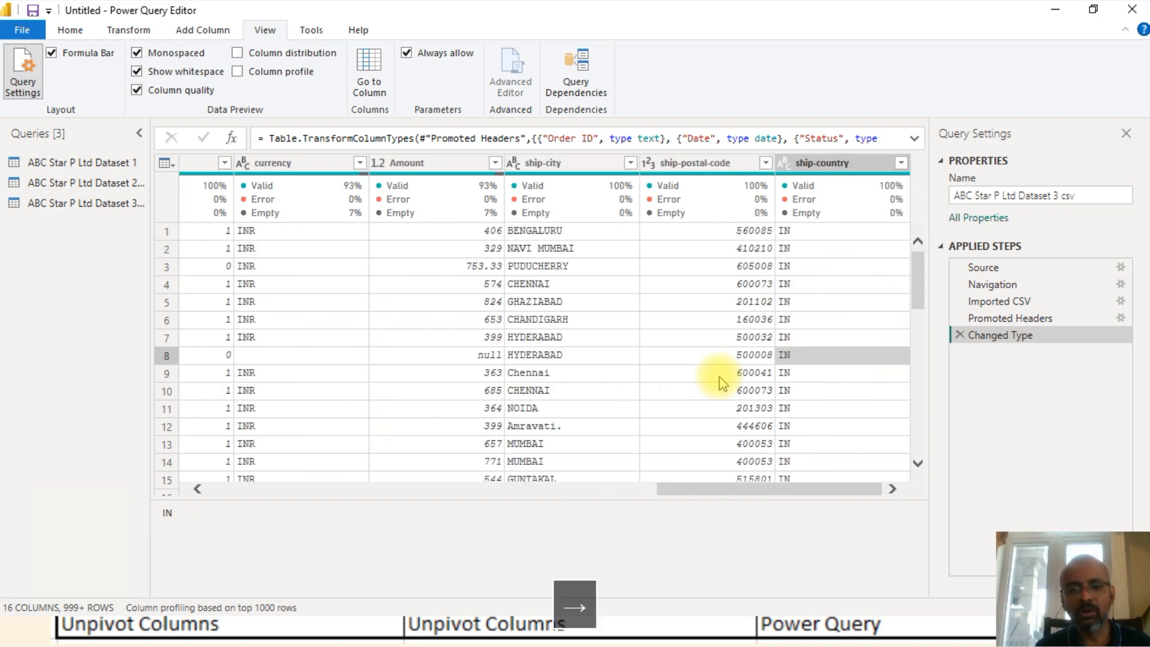
Look down the Amount column to row 95, checking its rows for null values.
left_click(600, 377)
key("Left")
key("Left")
key("Right")
key("Down")
key("Down")
key("Down")
key("Down")
key("Down")
key("Down")
key("Down")
key("Down")
key("Down")
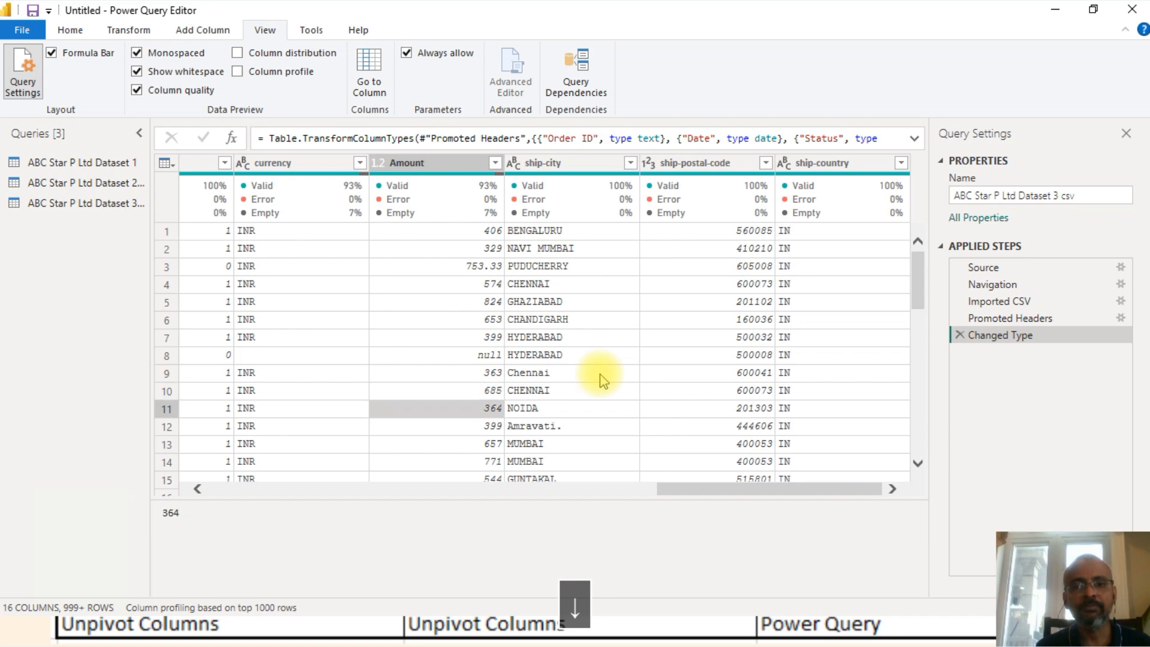
key("Down")
key("Down")
key("Down")
key("Down")
key("Down")
key("Down")
key("Down")
key("Down")
key("Down")
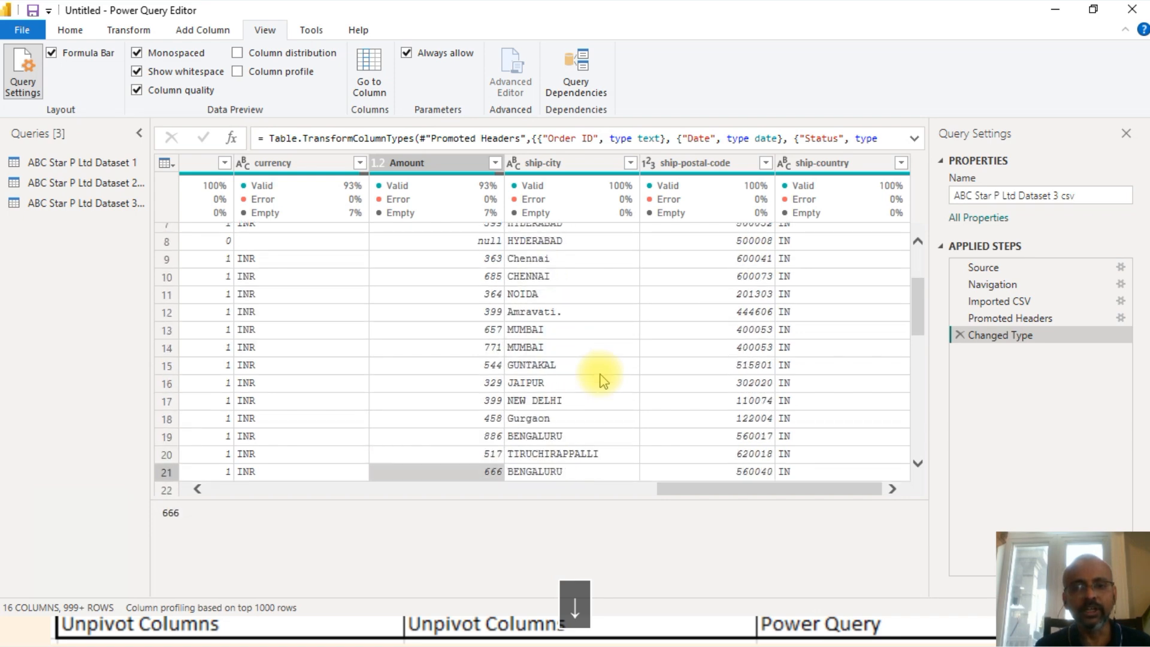
key("Page_Down")
key("Page_Down")
key("Page_Down")
key("Page_Down")
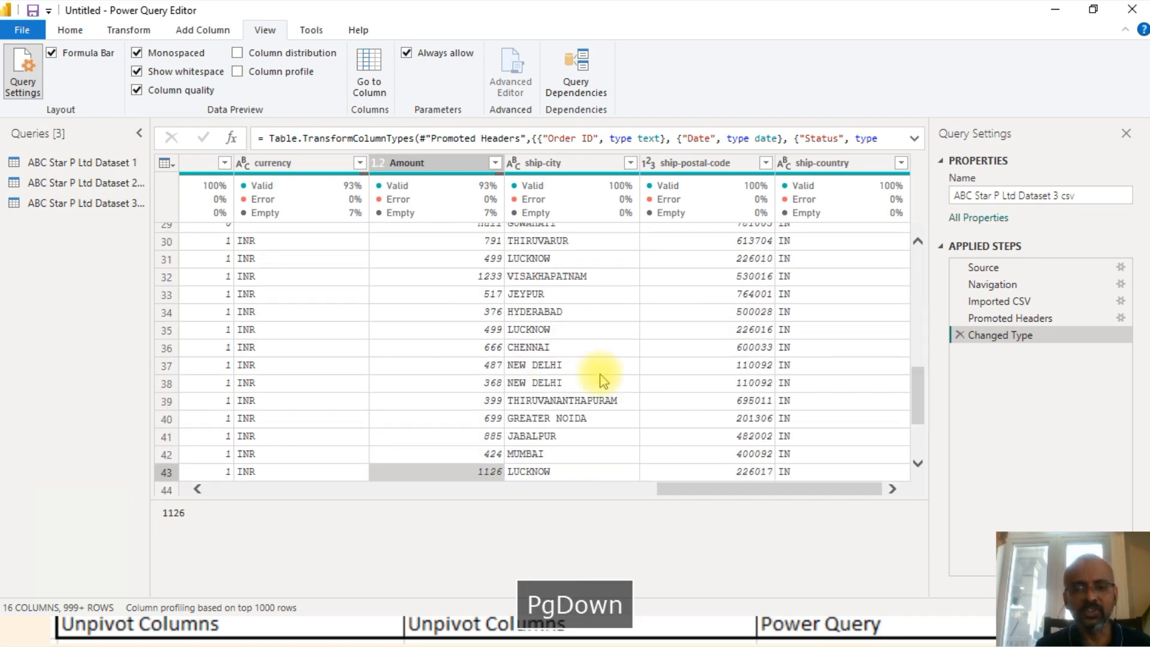
key("Page_Down")
key("Page_Down")
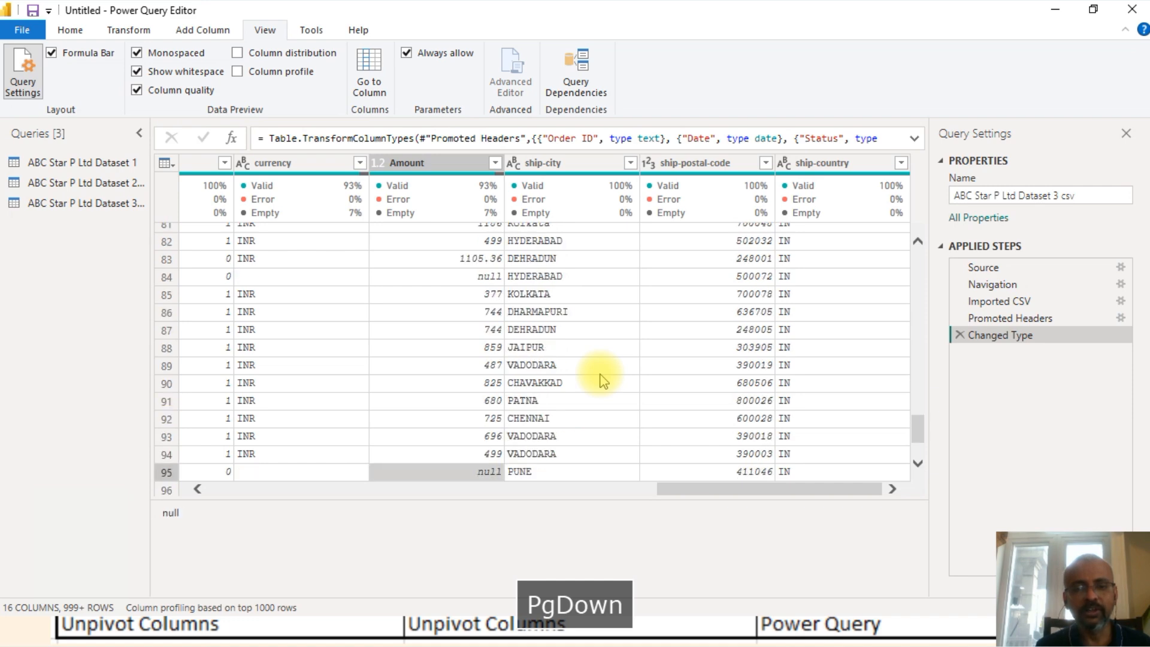
Return to the first row of Dataset 3 and examine the column quality of each column from Amount back to Status.
key("Page_Up")
key("Page_Up")
key("Page_Up")
key("Page_Up")
key("Page_Up")
key("Page_Up")
key("Page_Up")
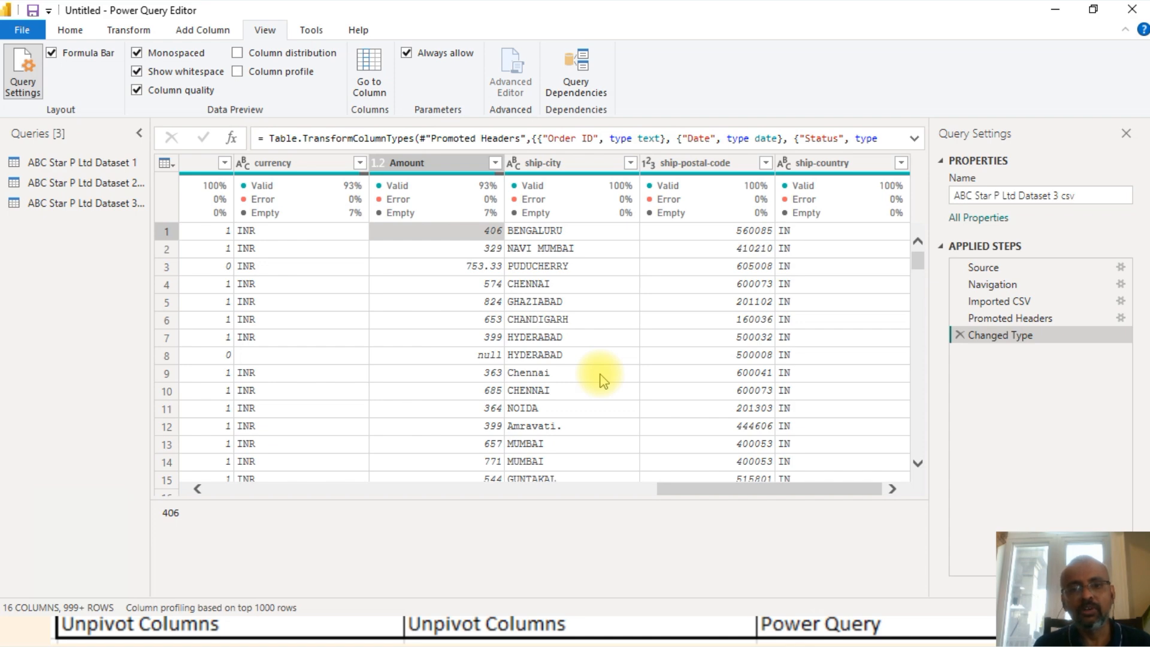
key("Left")
key("Left")
key("Left")
key("Left")
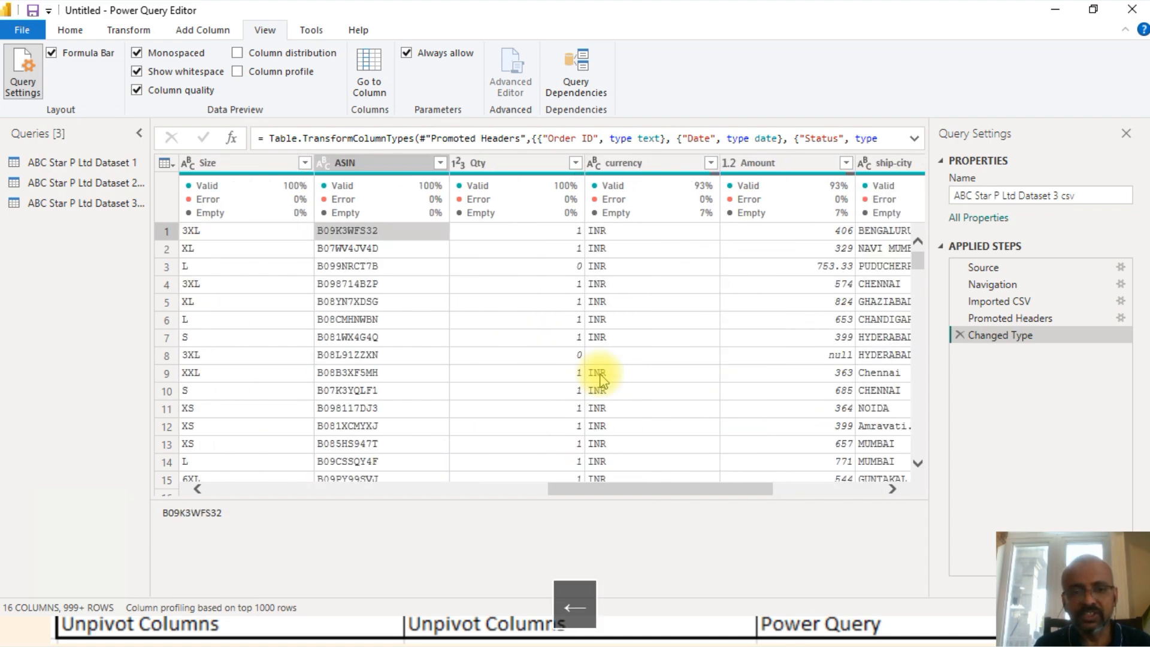
key("Left")
key("Left")
key("Left")
key("Left")
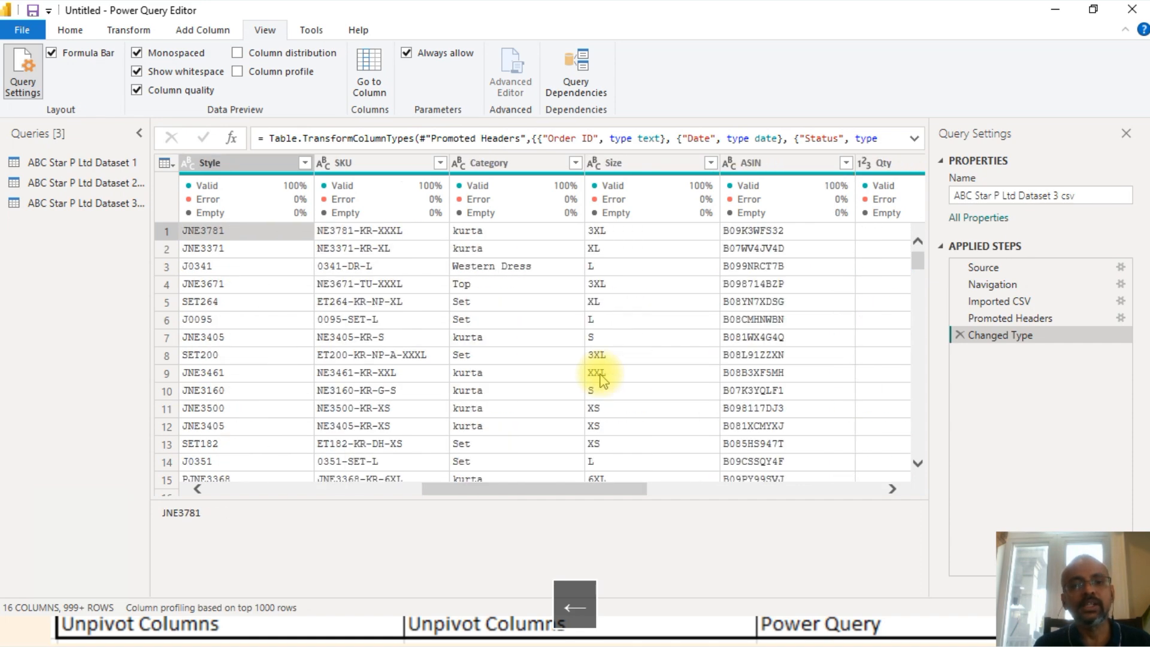
key("Left")
key("Left")
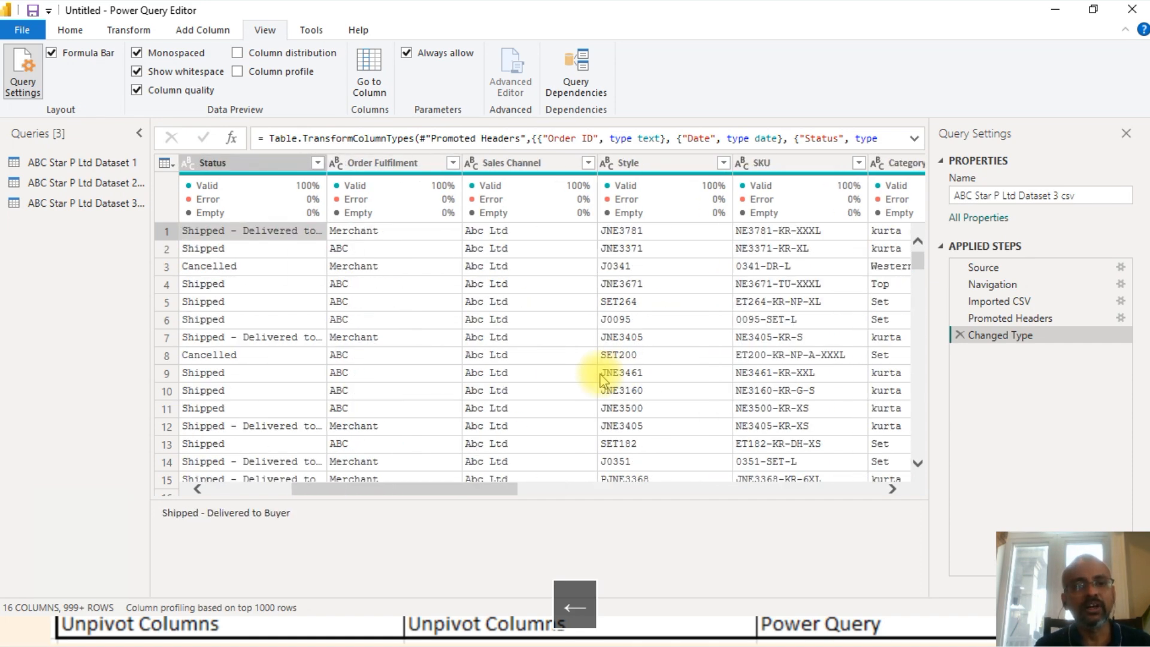
Turn off Column quality and turn on Column distribution and Column profile for the Dataset 3 preview.
left_click(138, 90)
left_click(237, 53)
left_click(238, 73)
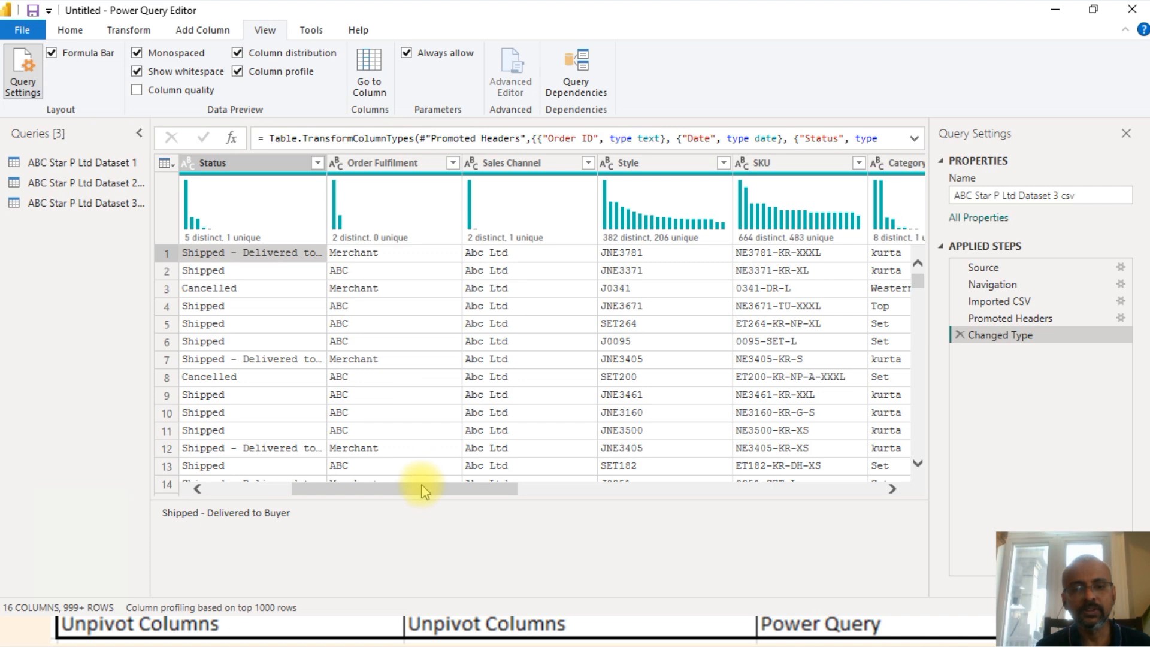
Examine the distribution charts of the SKU to Qty columns, checking the Size values in rows 3 and 1.
left_click_drag(418, 487, 560, 498)
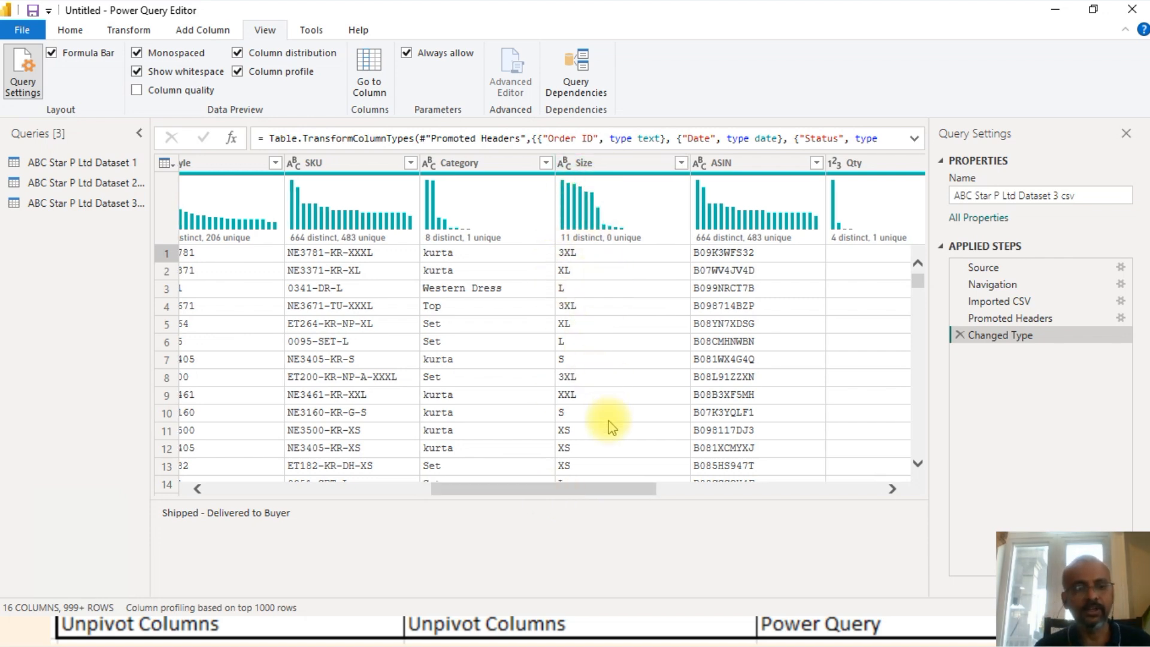
mouse_move(579, 220)
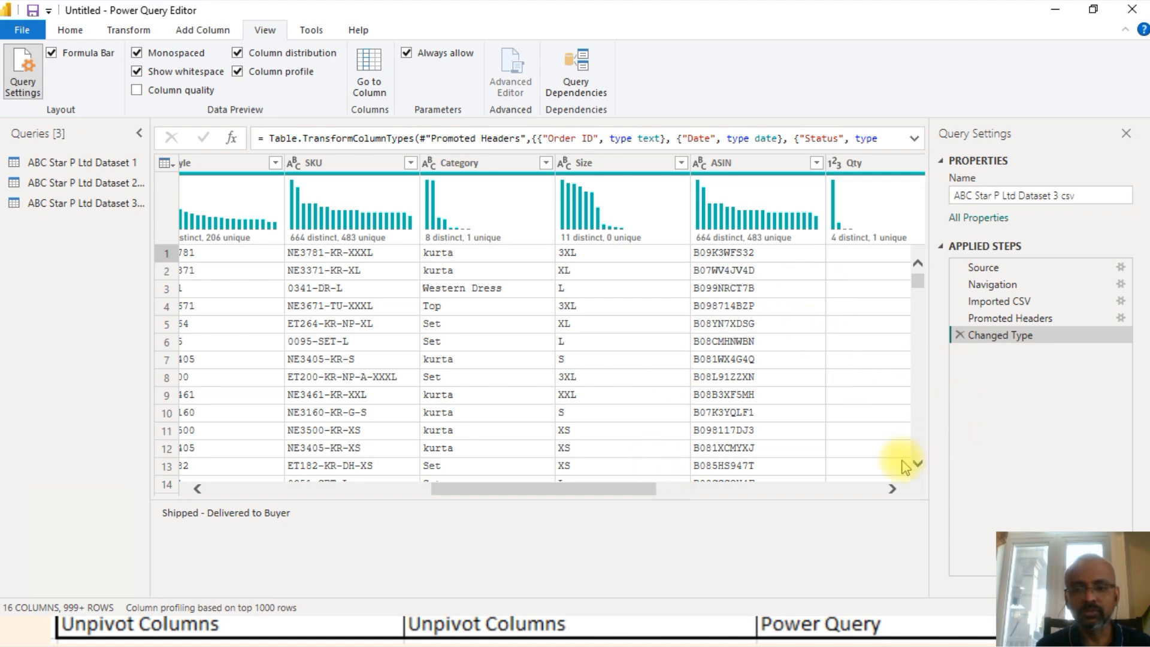
left_click(673, 295)
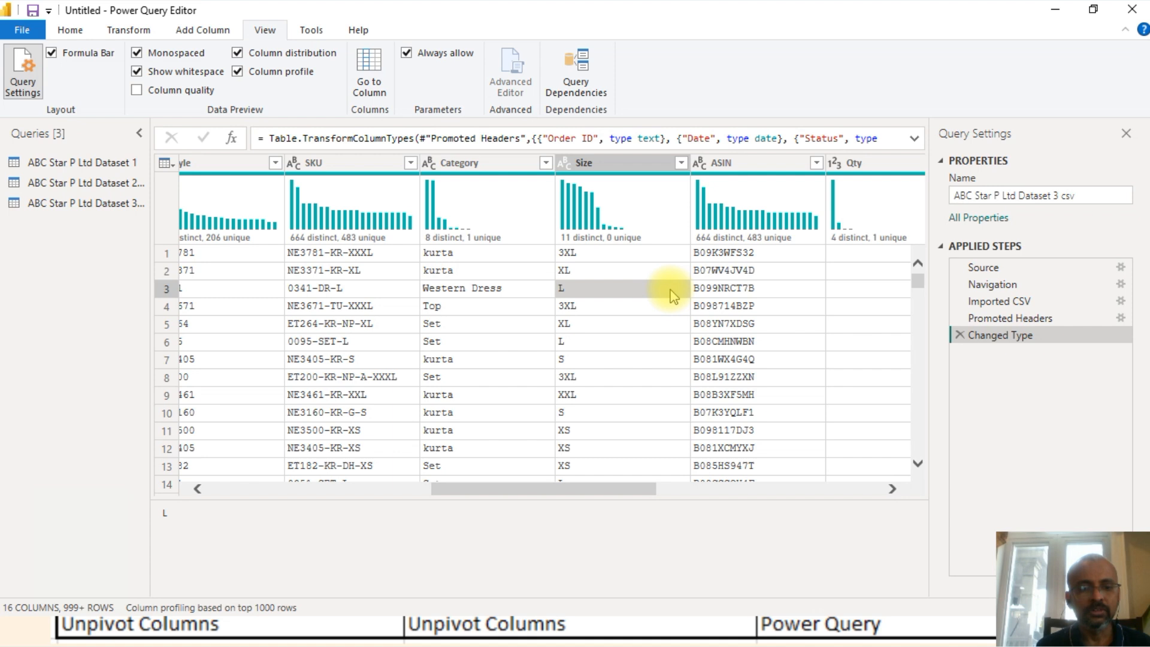
left_click(588, 253)
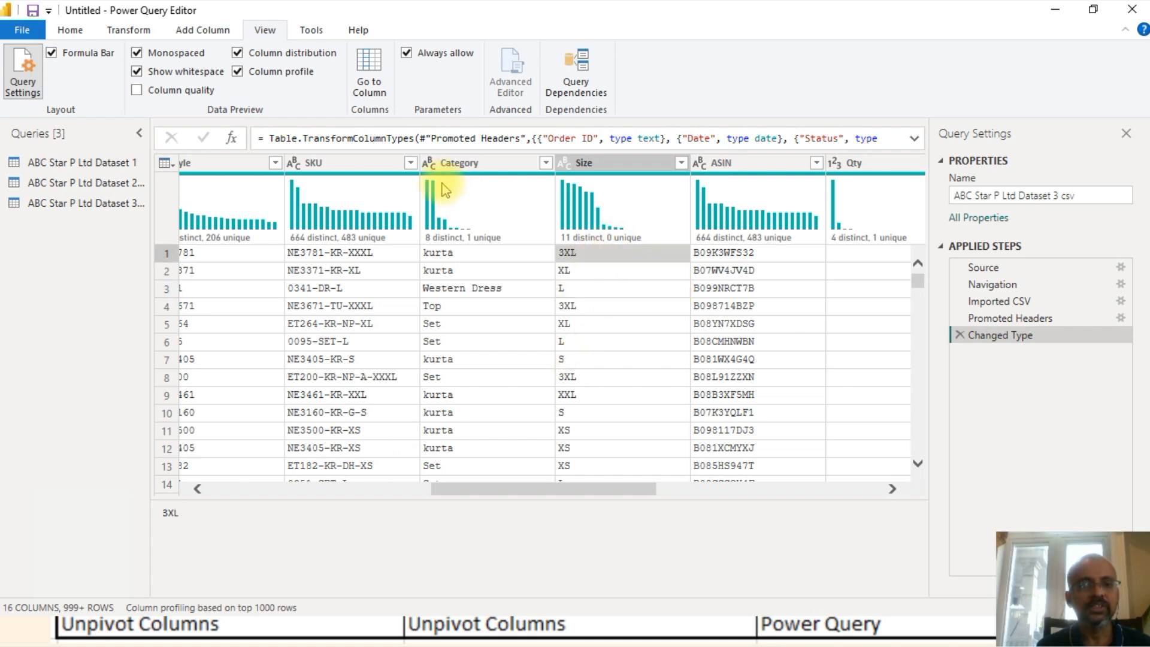
Toggle Column profile off and on again, and select the whole Size column to examine its statistics and value distribution.
left_click(239, 72)
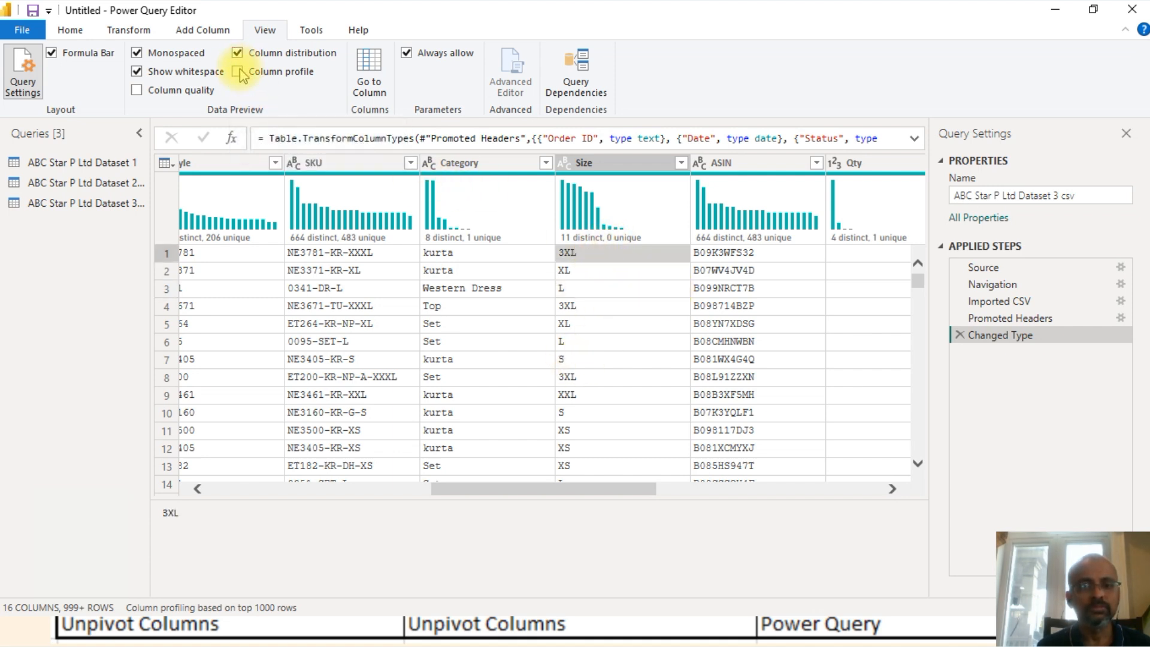
left_click(239, 72)
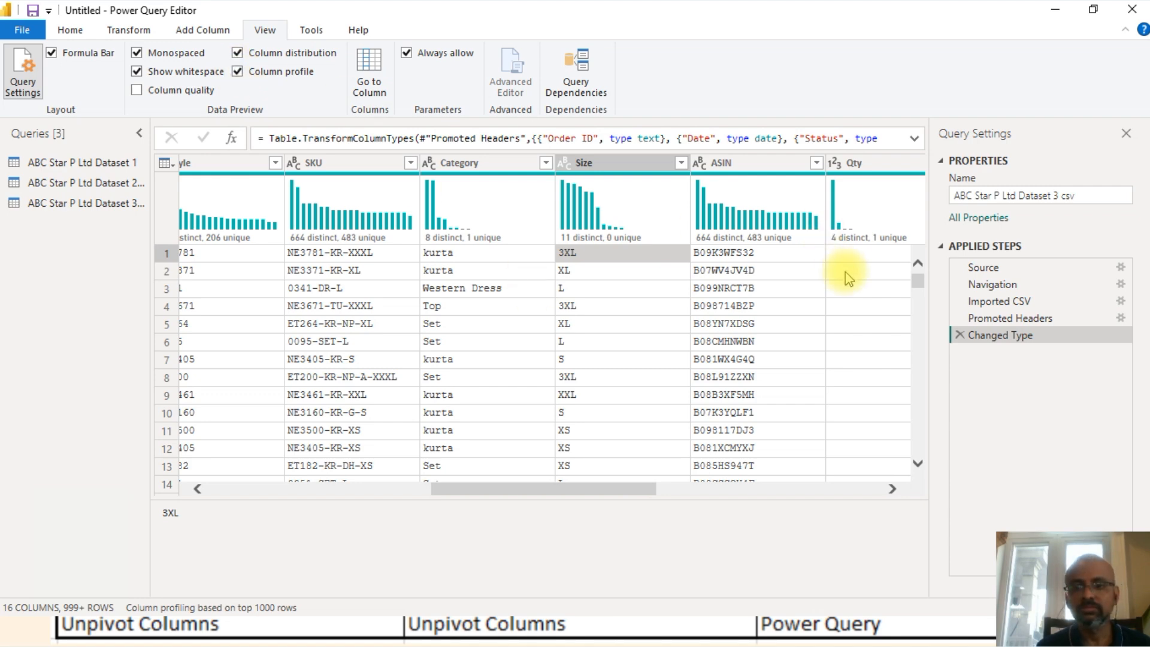
mouse_move(918, 276)
left_mouse_down()
mouse_move(918, 397)
mouse_move(916, 264)
left_mouse_up()
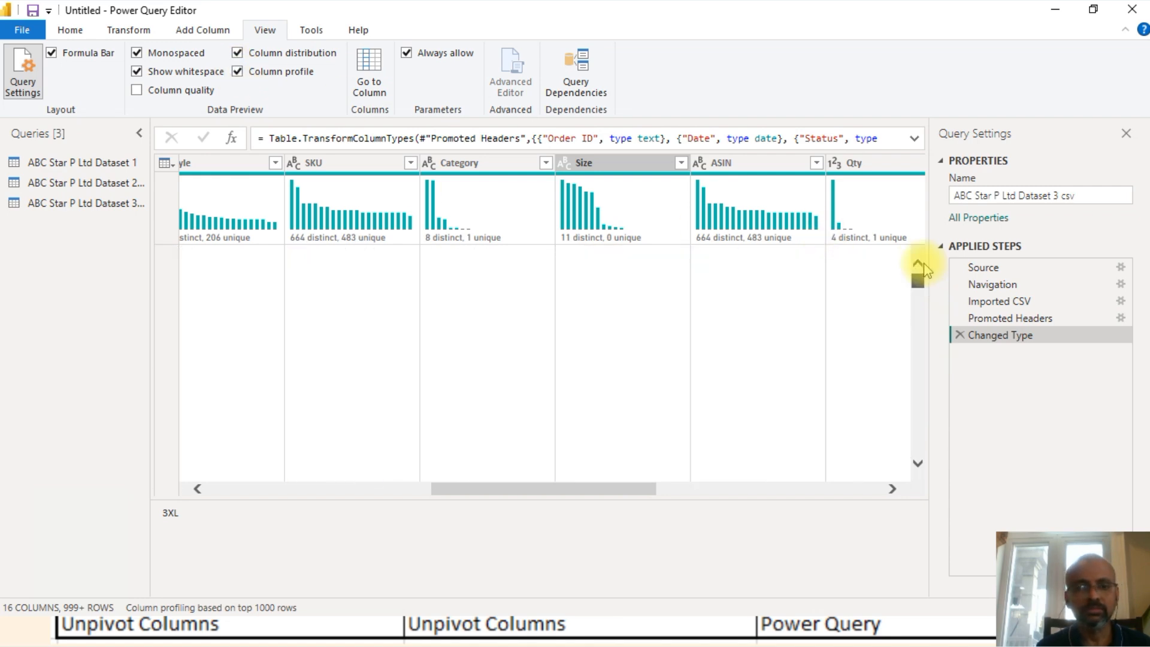
left_click(620, 224)
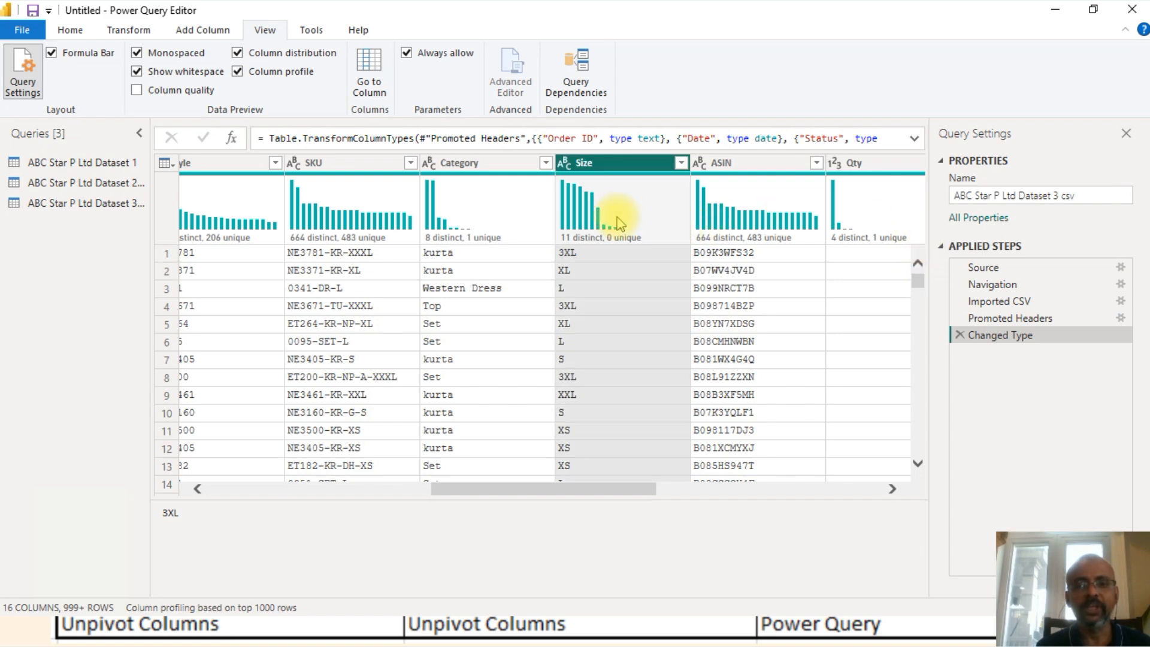
mouse_move(607, 226)
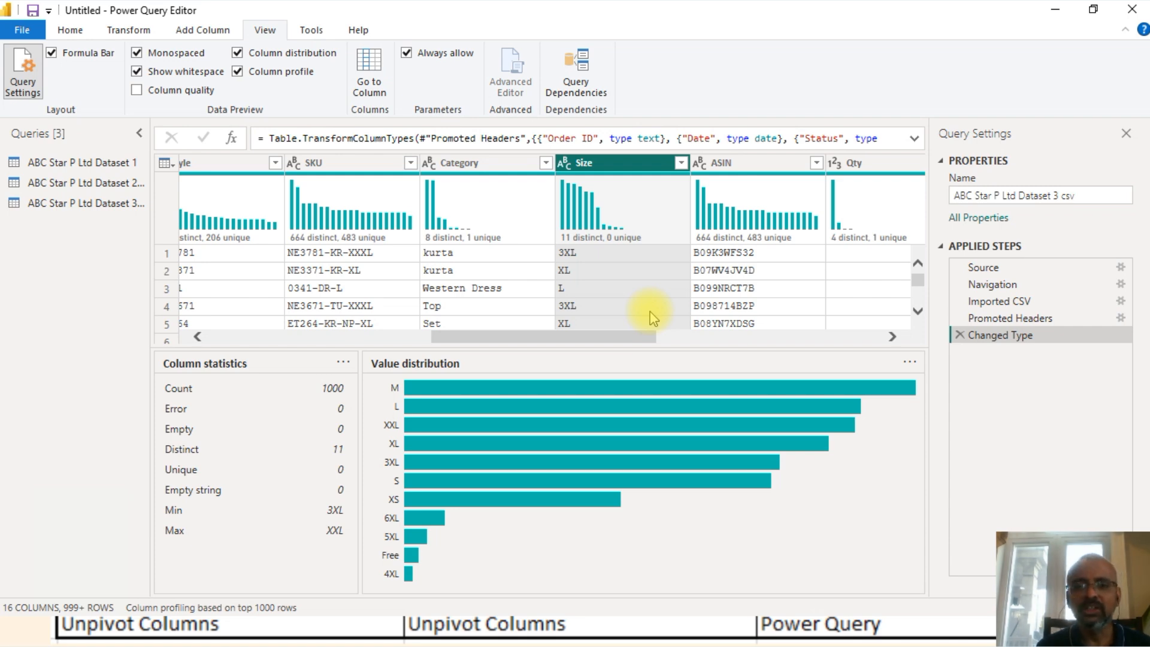
mouse_move(636, 252)
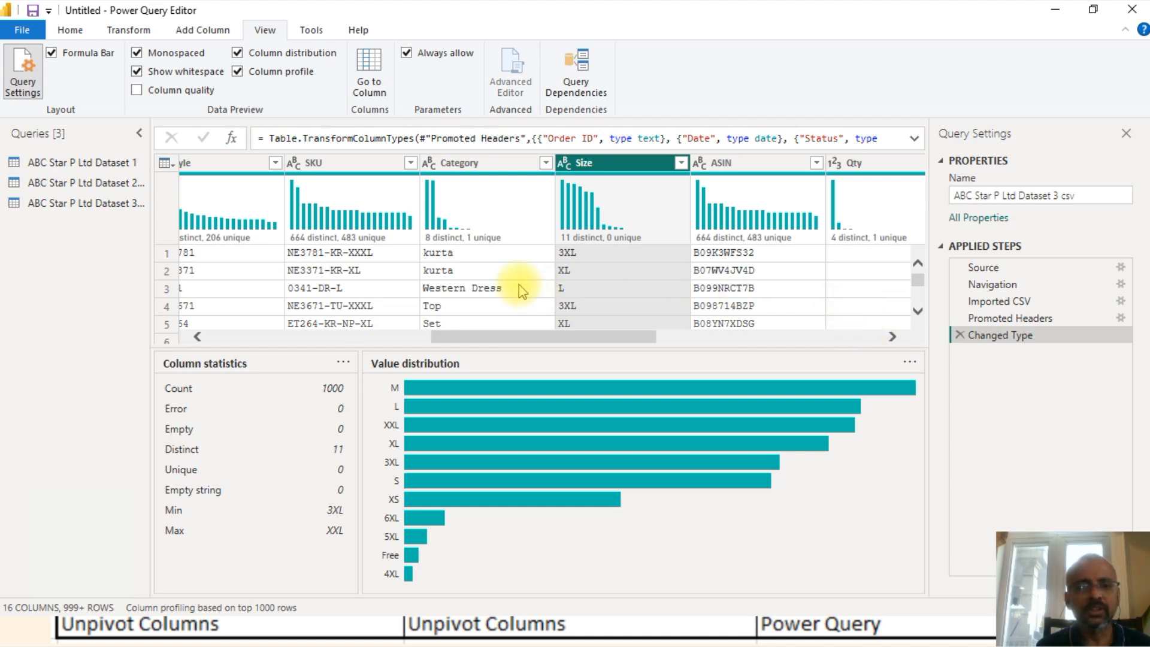
Select the whole Category column to examine its statistics and value distribution, and open the choice of rows used for column profiling.
left_click(486, 256)
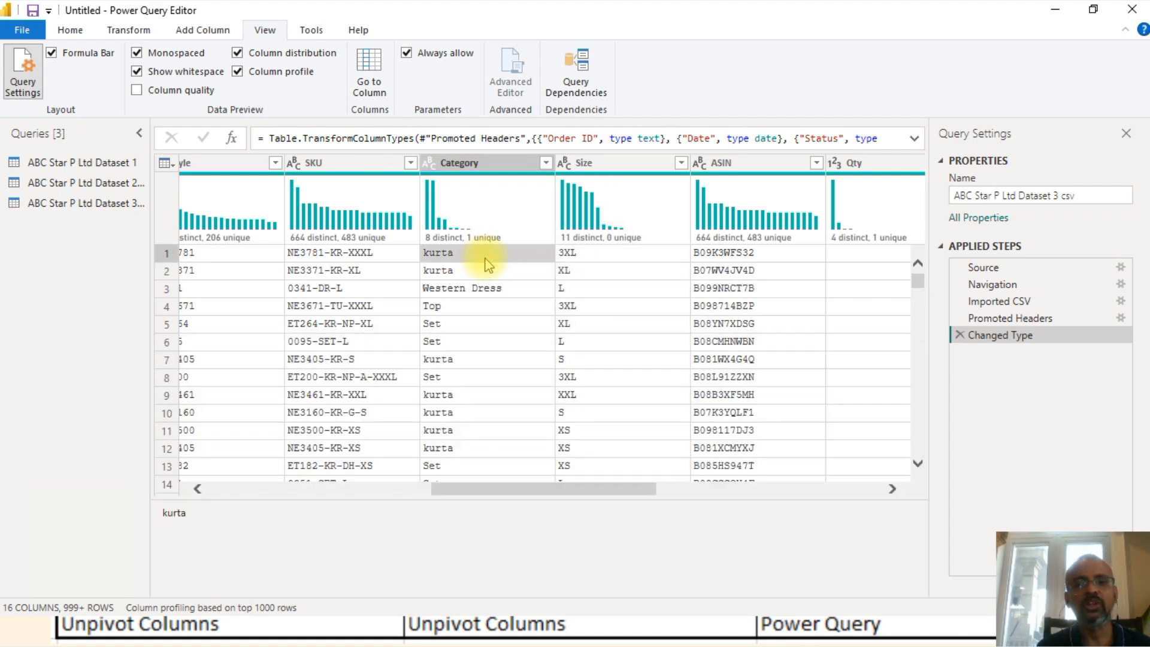
left_click(470, 216)
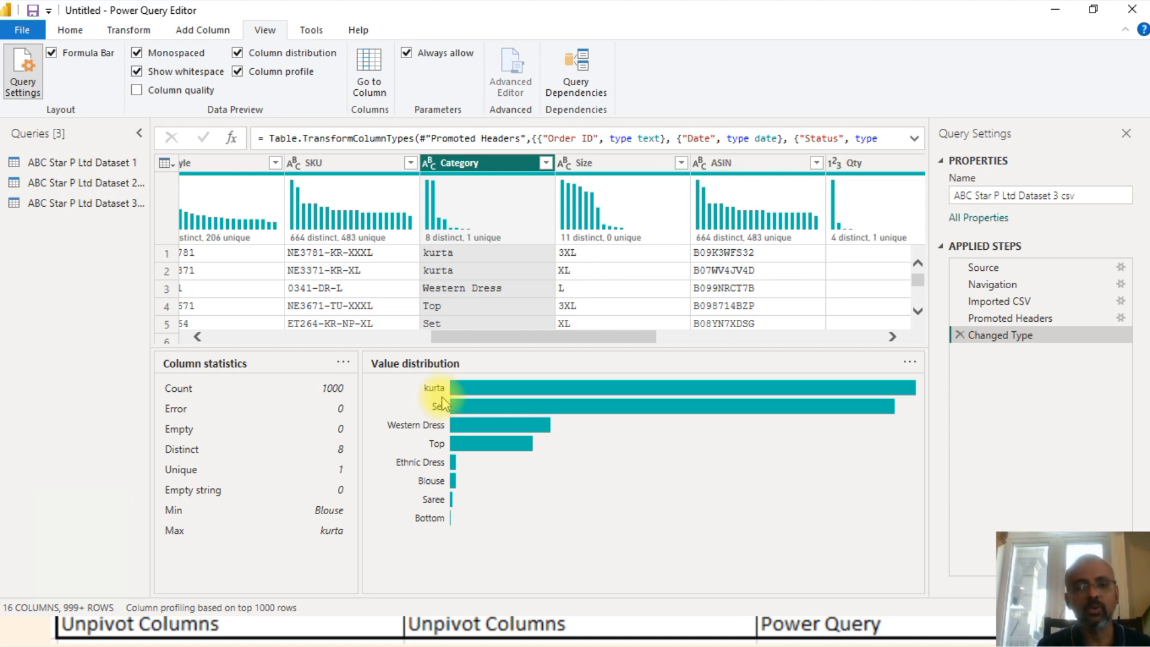
mouse_move(453, 395)
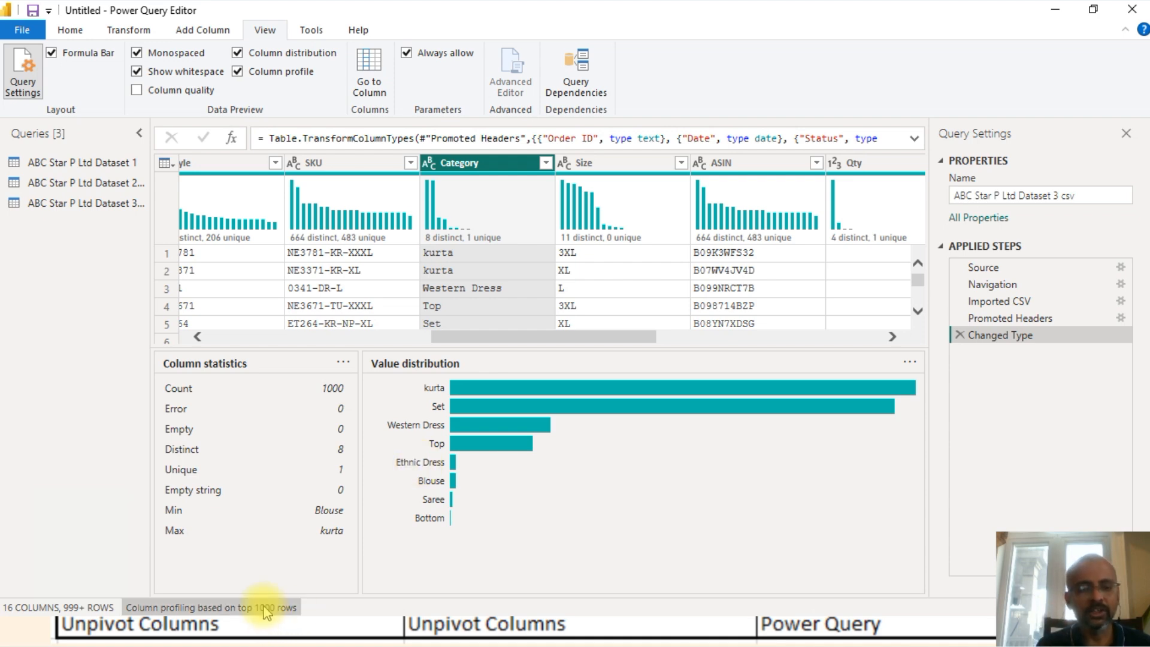
left_click(219, 609)
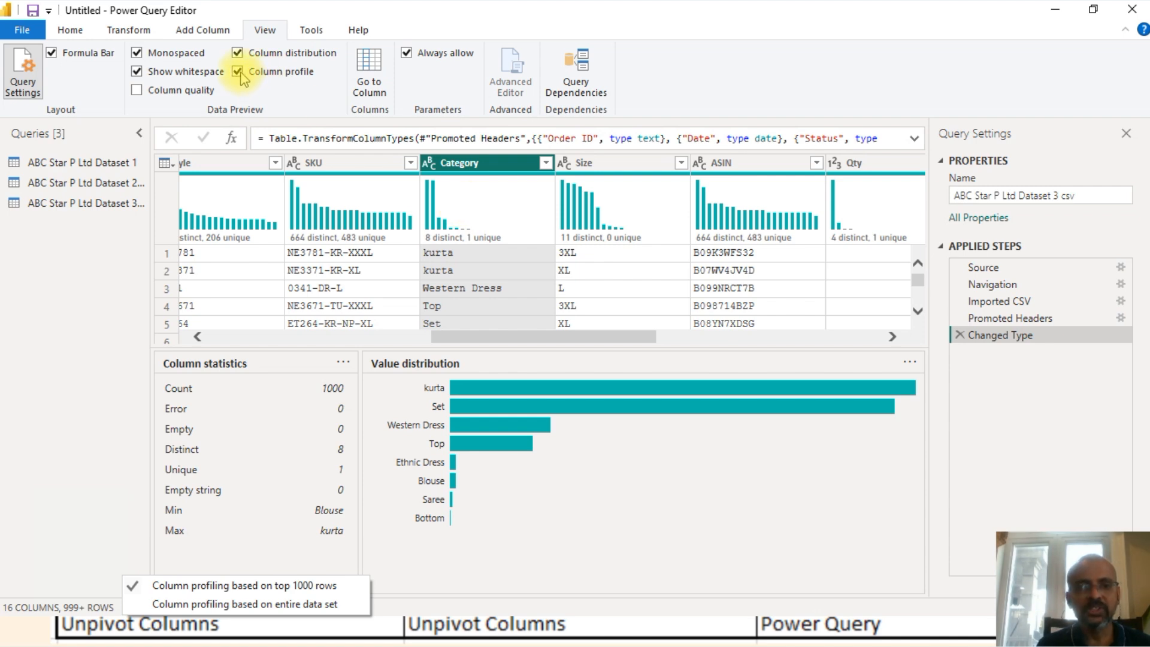
Turn off Column distribution, review the Power Query Via Excel slide in the presentation, and return to the Power Query Editor.
left_click(238, 54)
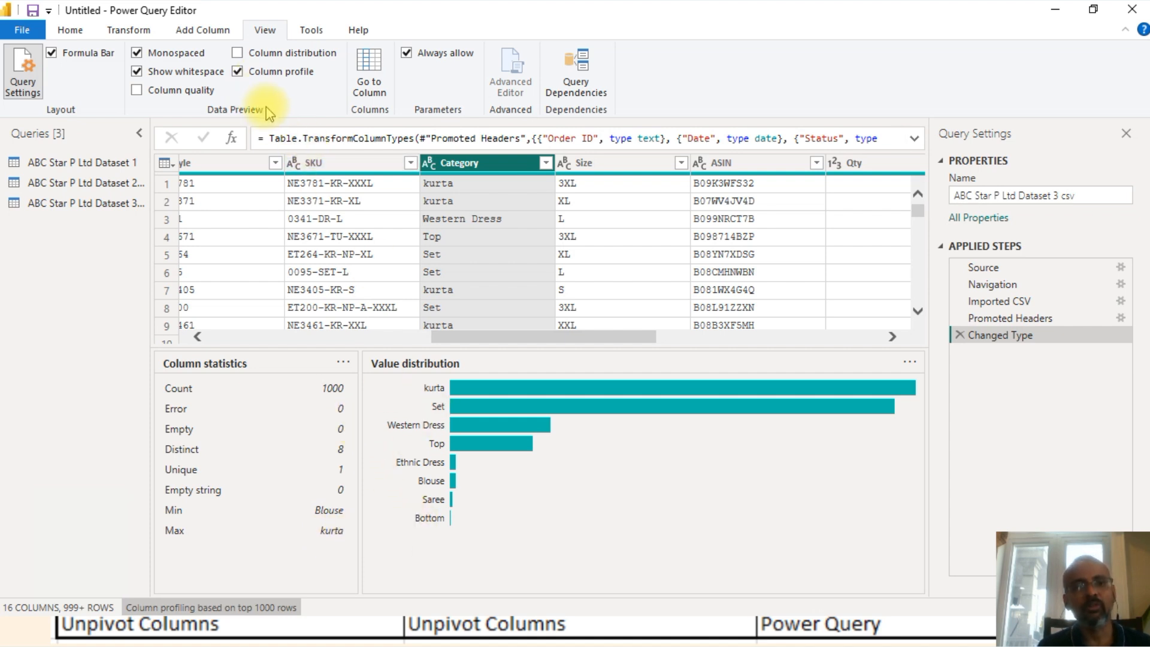
key("alt+Tab")
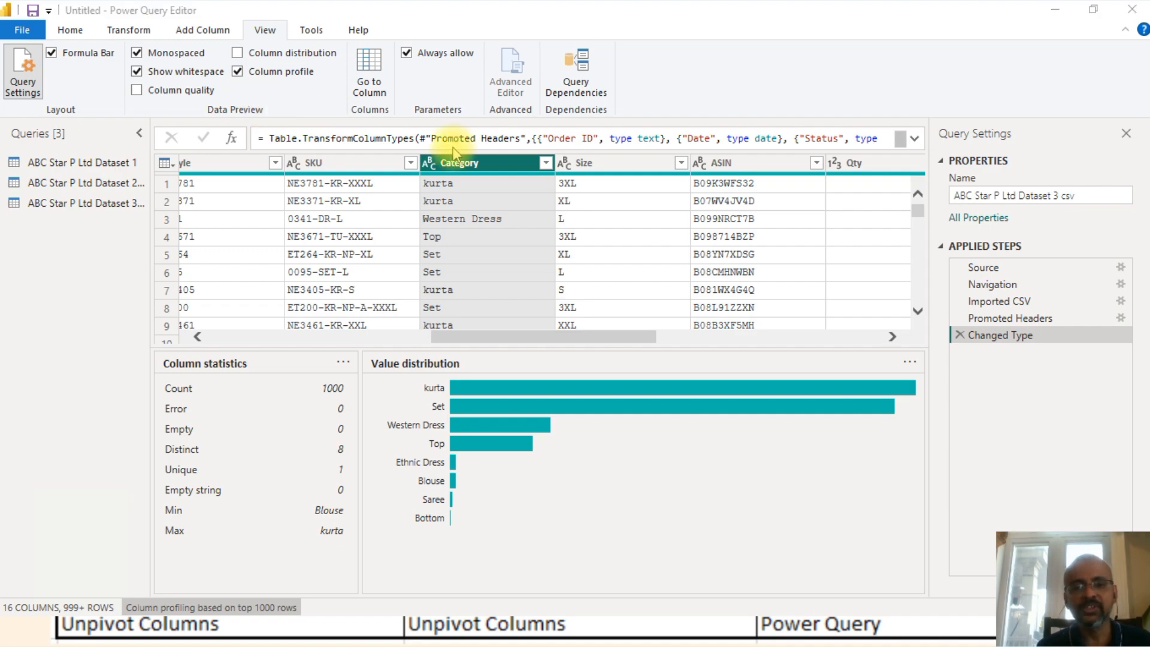
key("Tab")
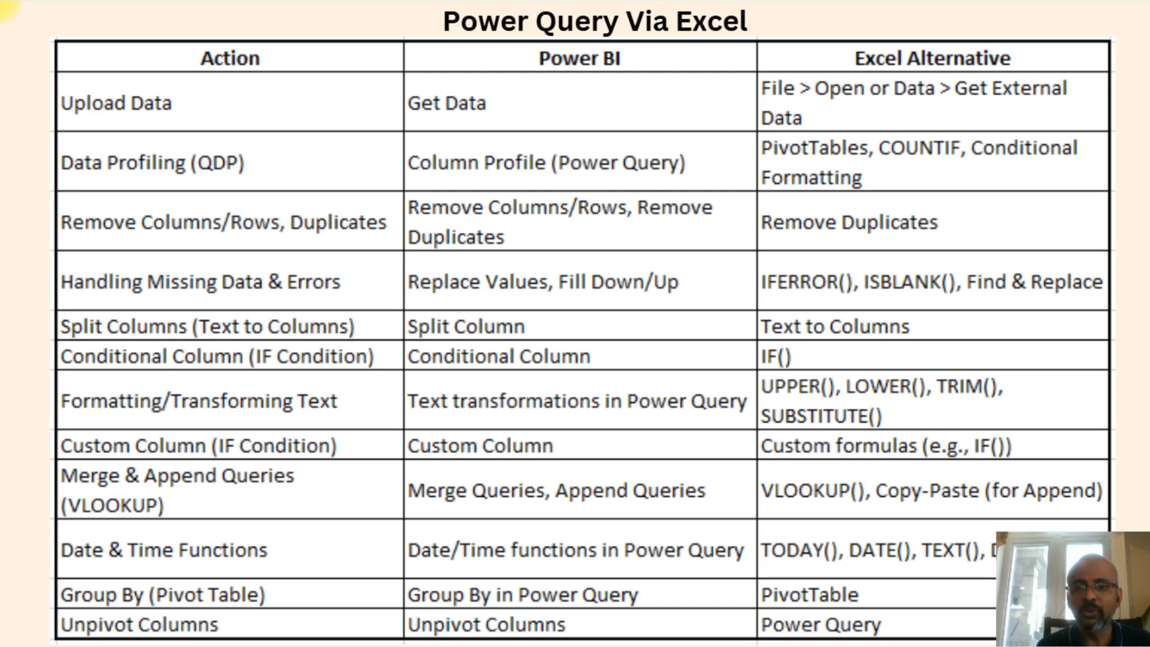
key("alt+Tab")
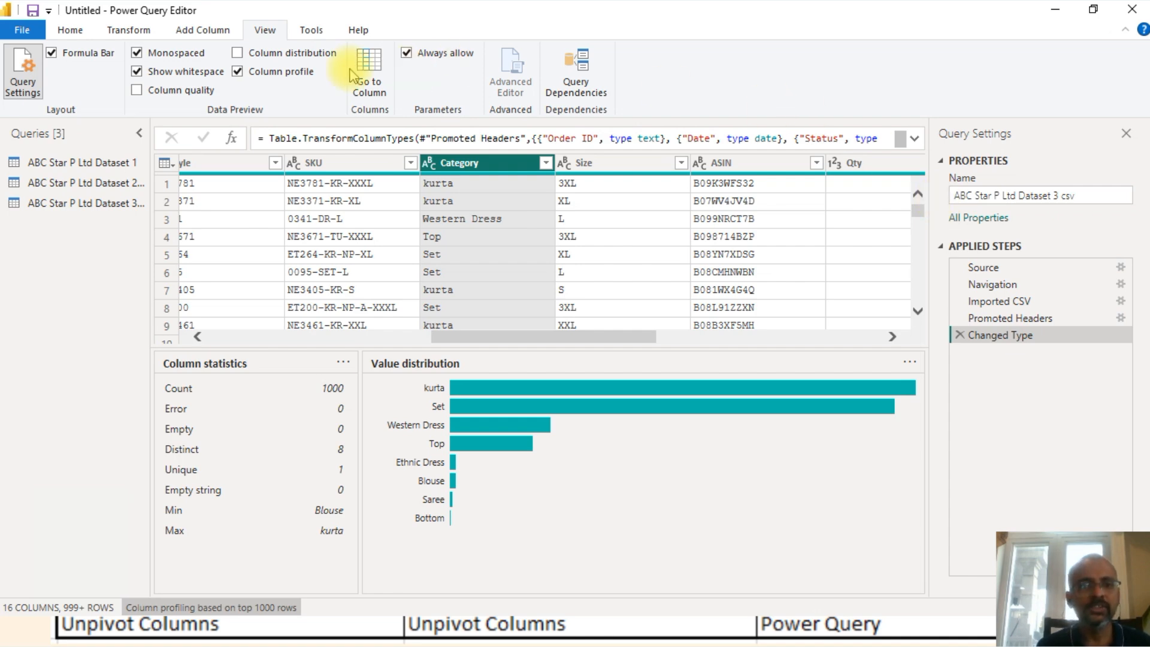
Try Column quality and Column distribution separately and together in the preview, and leave them and Column profile turned off.
left_click(137, 89)
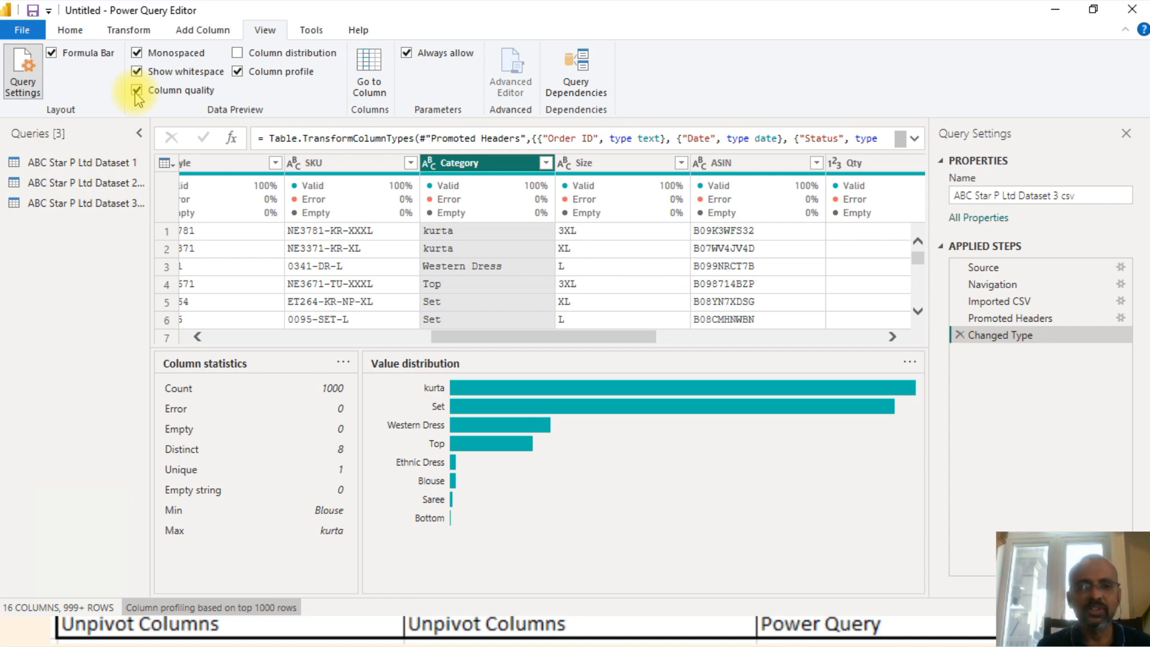
left_click(136, 90)
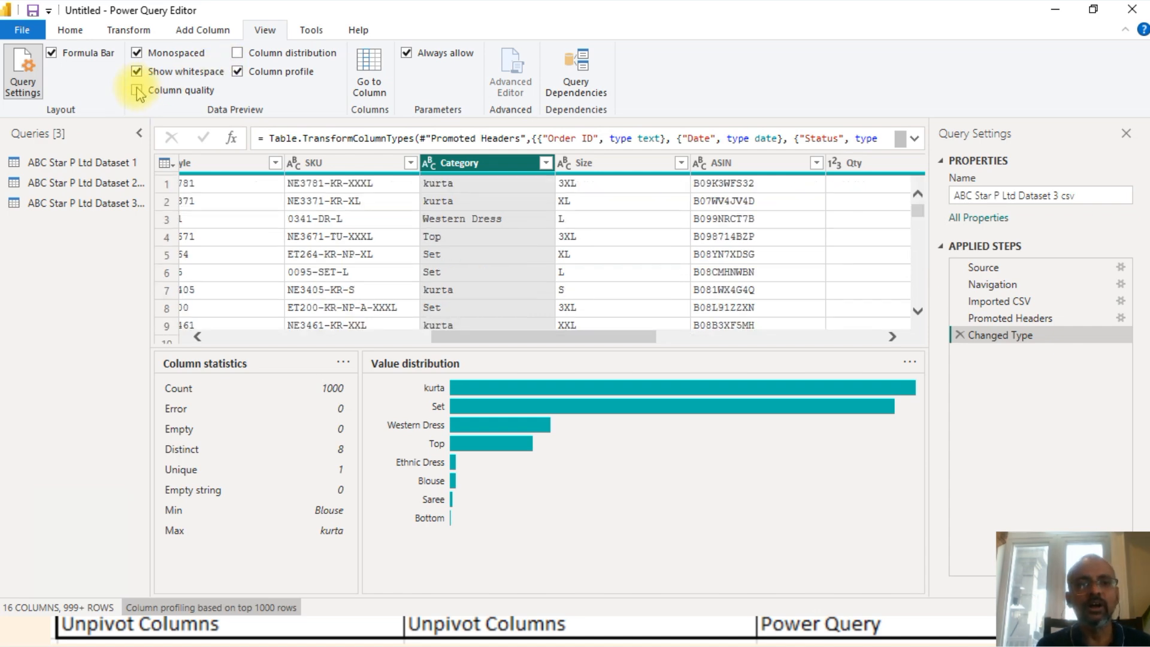
left_click(238, 55)
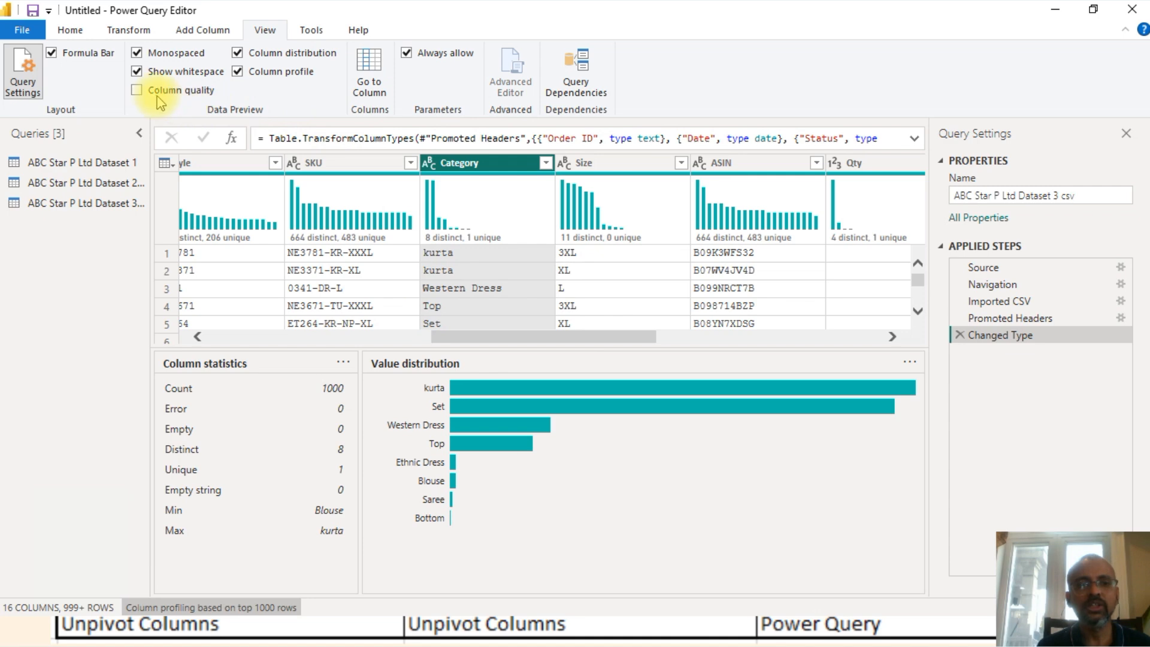
left_click(138, 94)
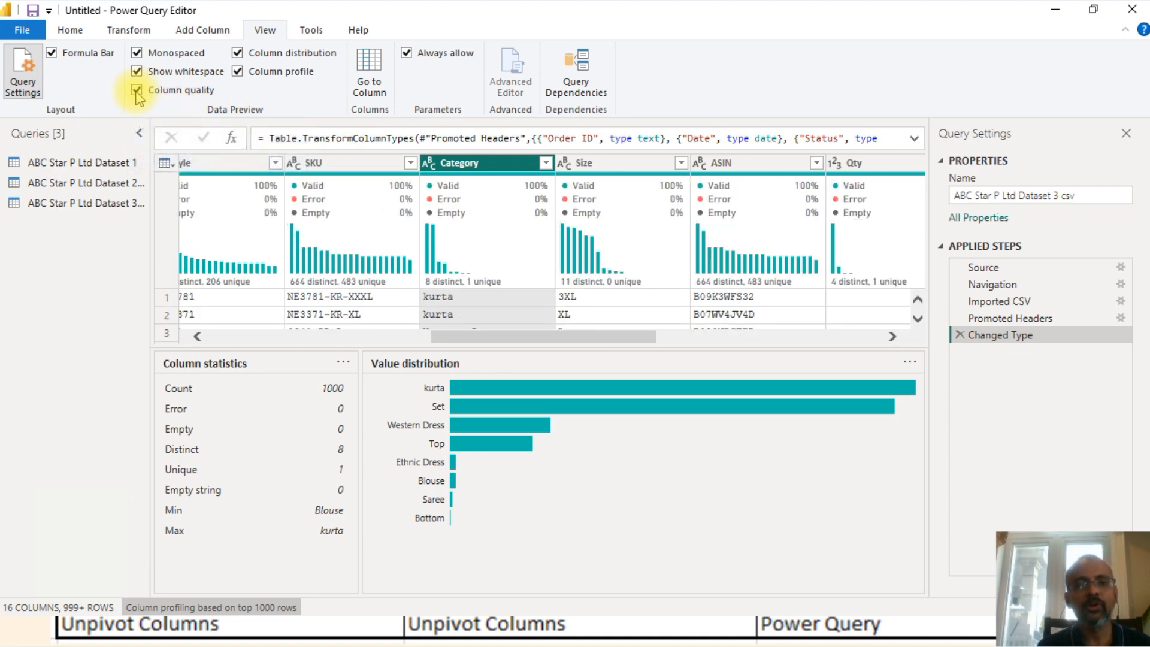
left_click(137, 91)
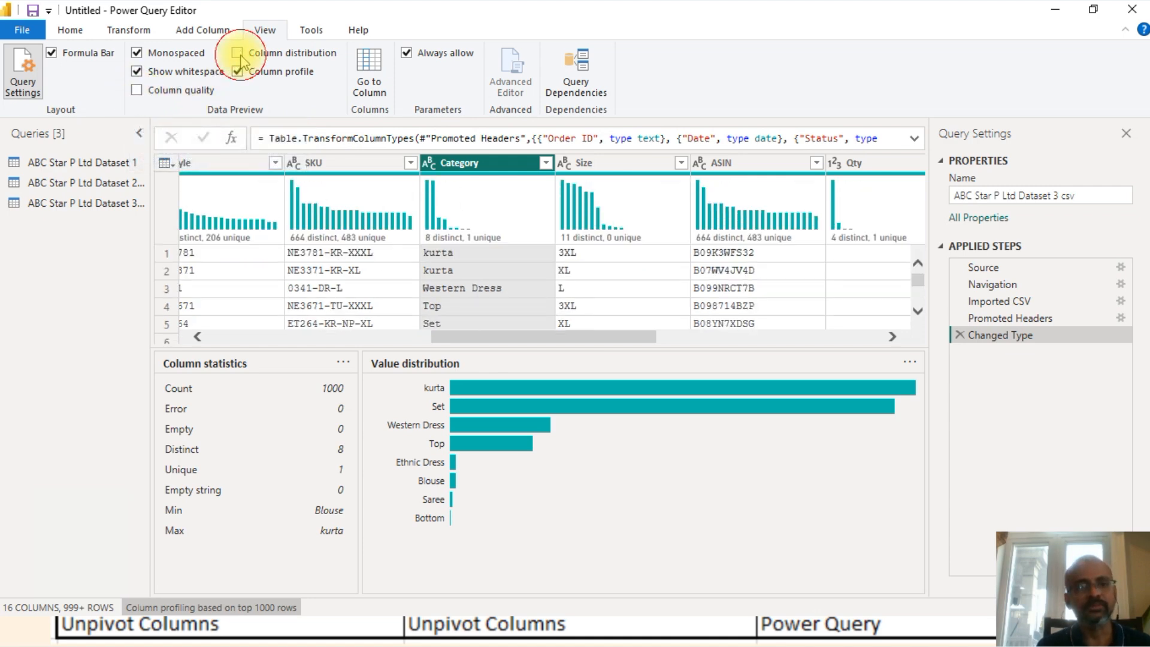
left_click(238, 53)
left_click(237, 72)
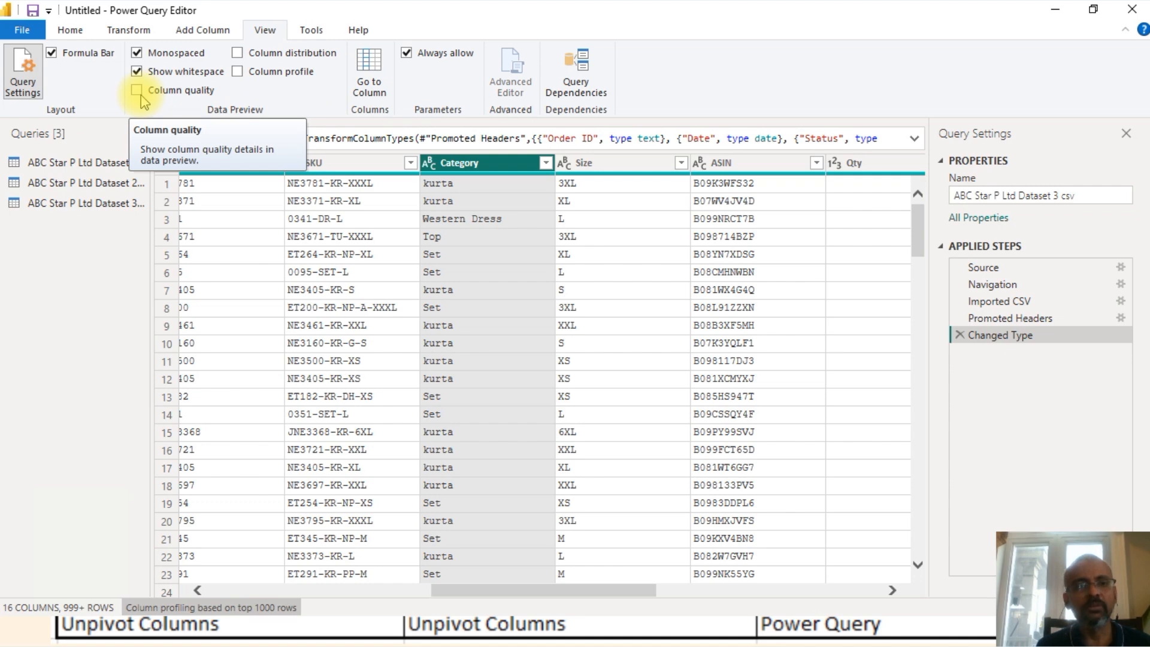
Select the Size value in row 1, check the Power Query Via Excel slide, and return to the Power Query Editor.
left_click(583, 191)
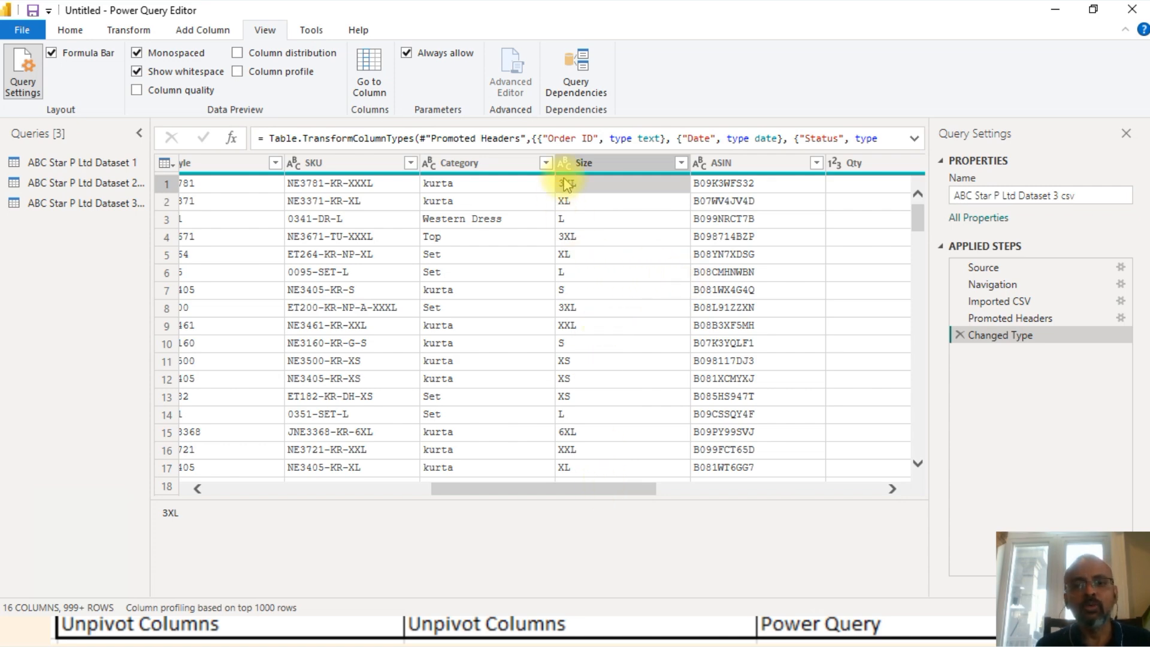
key("alt+Tab")
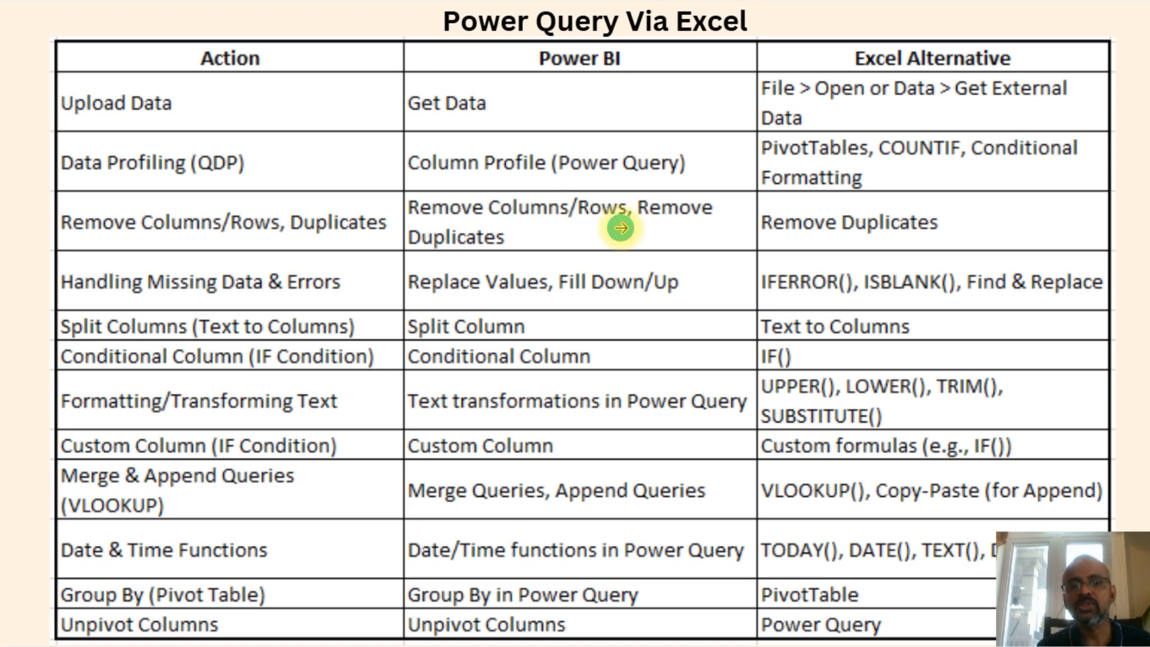
key("alt+Tab")
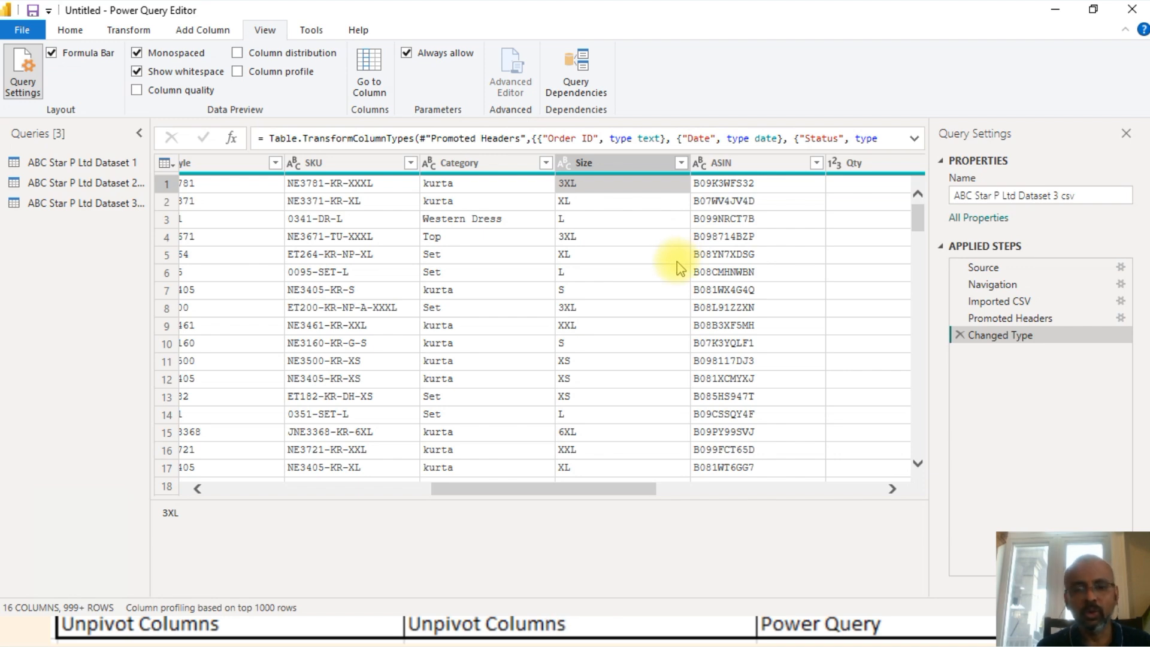
Review the Dataset 3 columns from Order ID across to Size.
left_click_drag(546, 489, 206, 488)
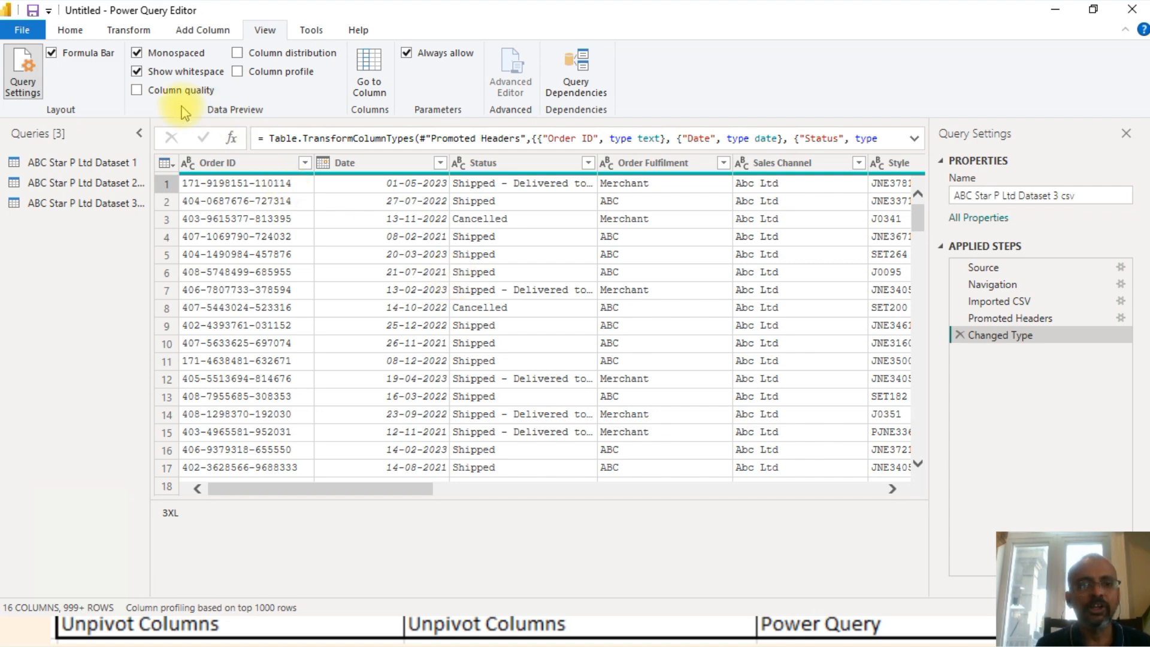
left_click(232, 170)
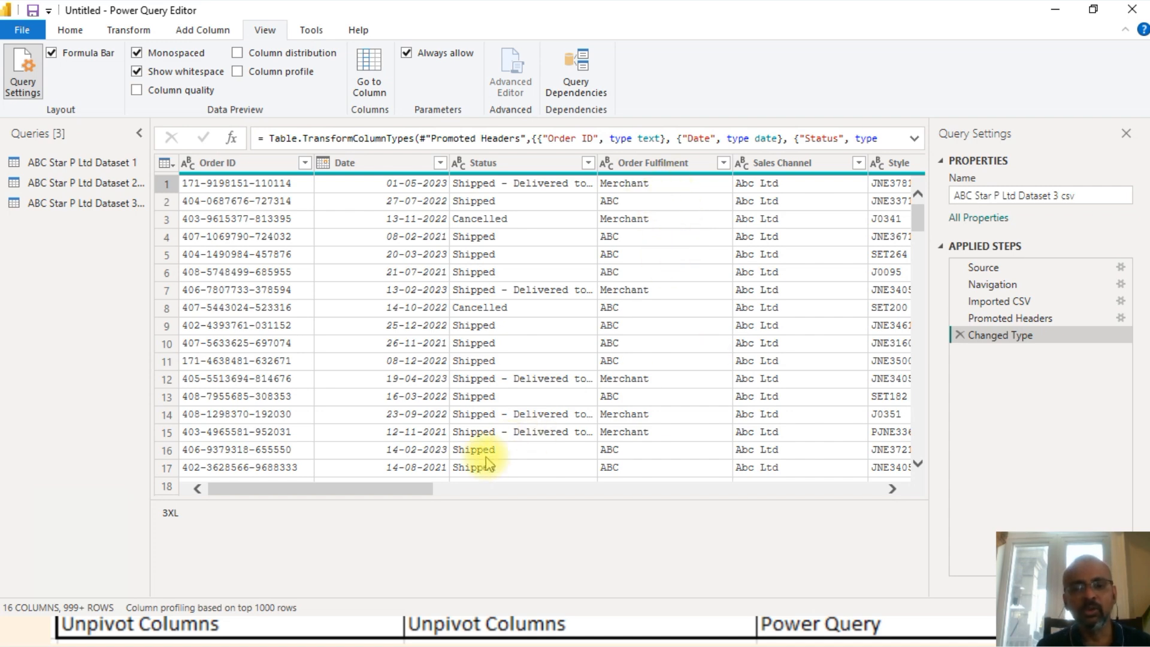
left_click_drag(414, 478, 583, 487)
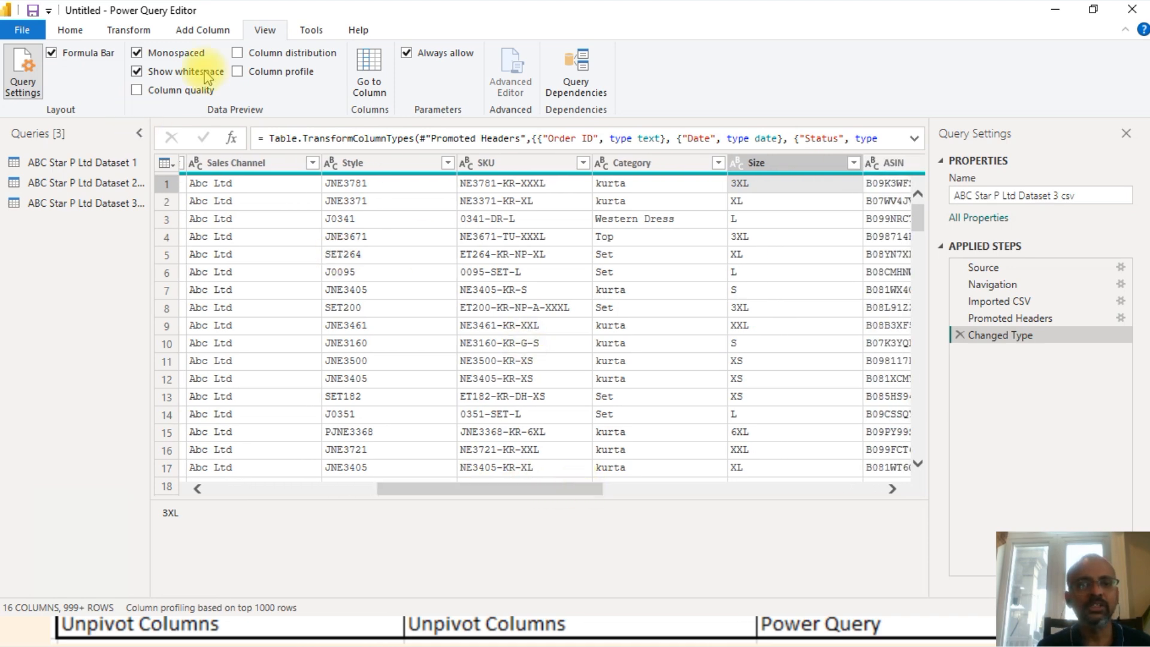
Turn on Column distribution and examine the distinct and unique counts of the SKU, Size, Category and Order ID columns.
left_click(237, 54)
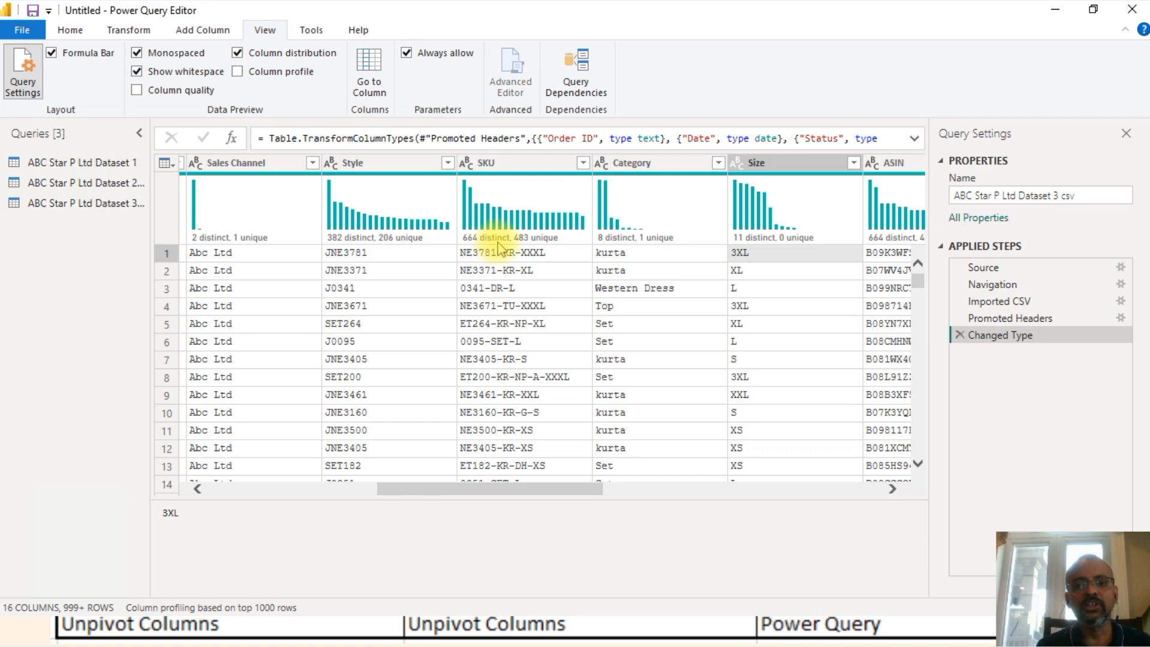
mouse_move(530, 249)
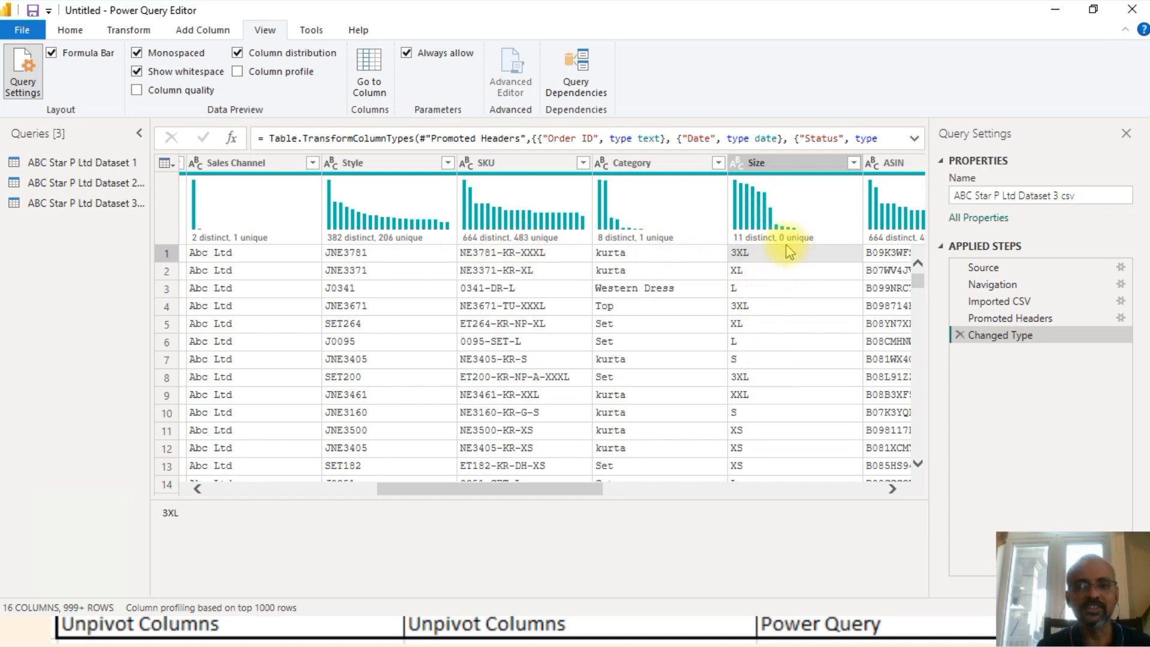
mouse_move(663, 246)
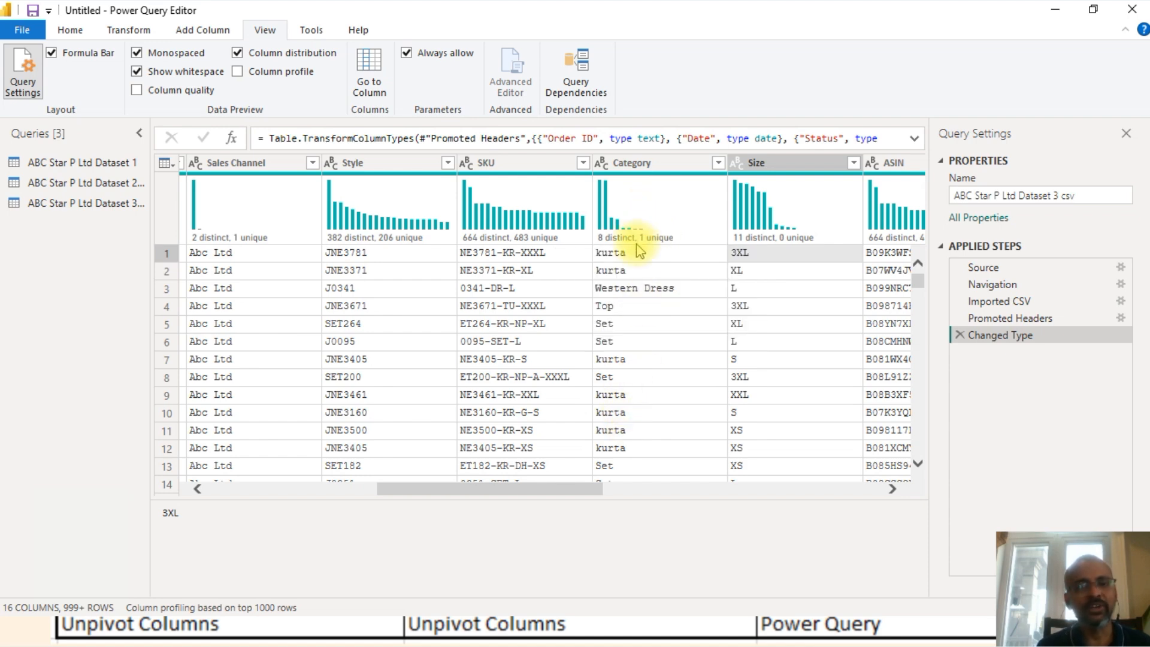
left_click_drag(555, 487, 329, 490)
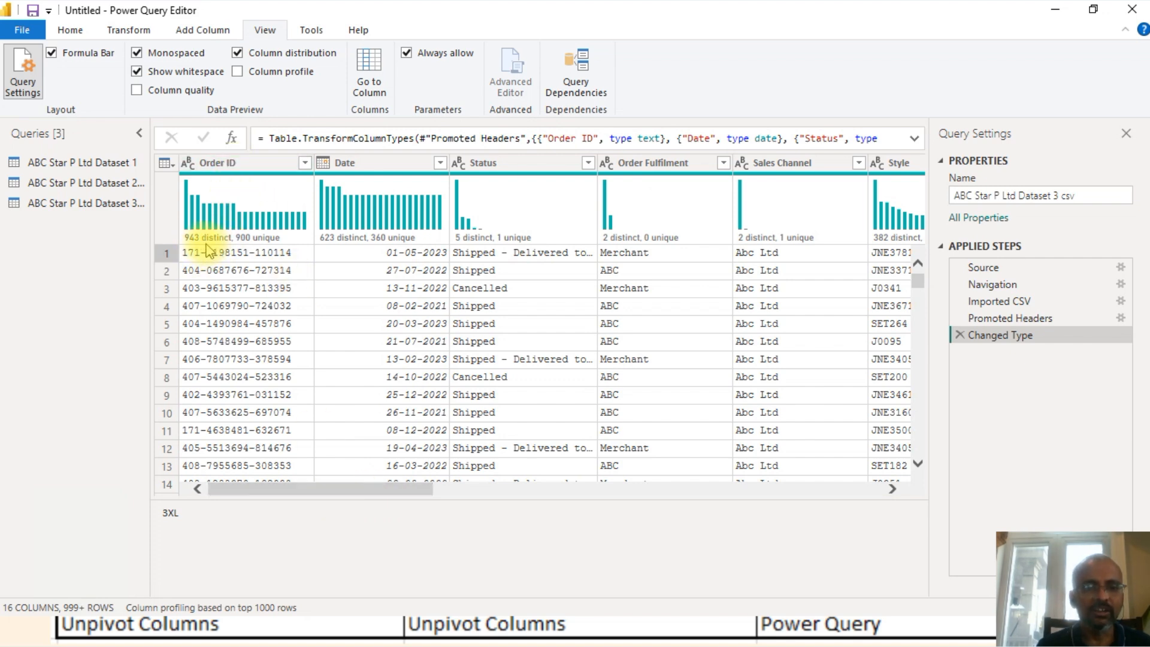
mouse_move(198, 238)
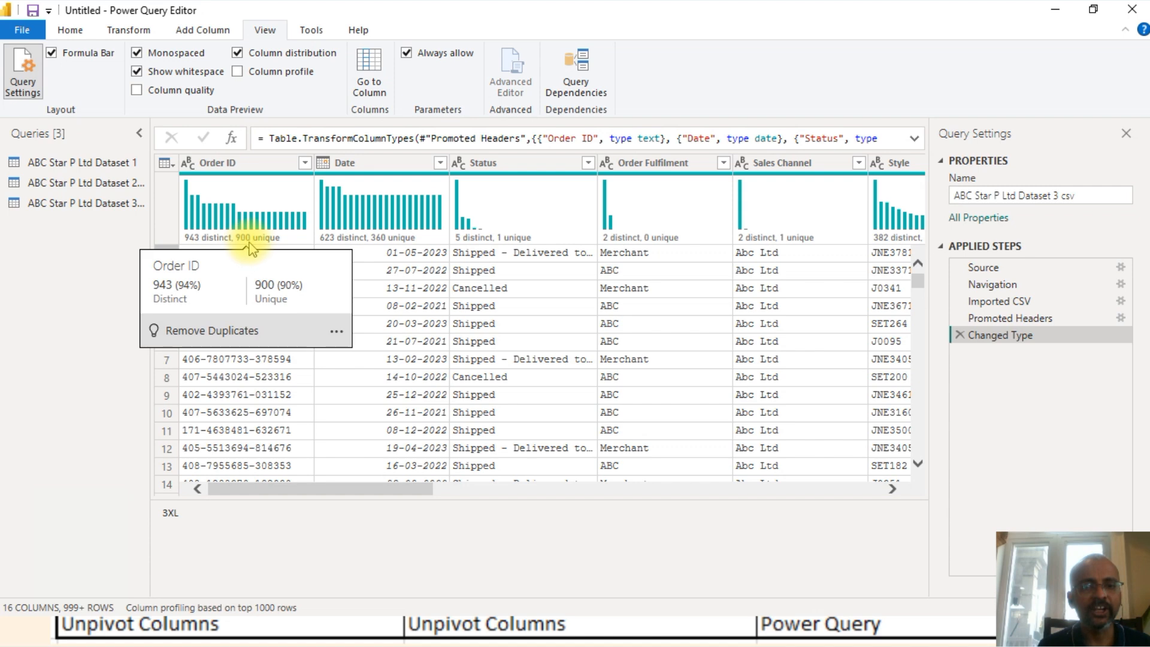
Remove duplicate rows based on the Order ID column in Dataset 3 and check its distribution.
left_click(243, 164)
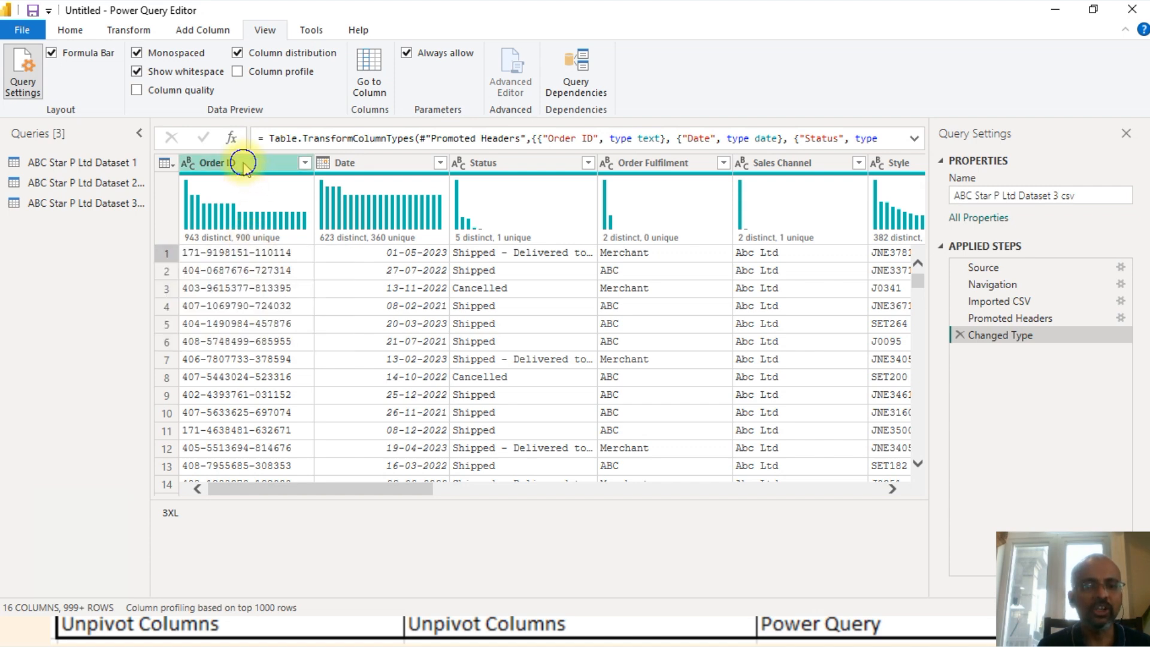
right_click(243, 163)
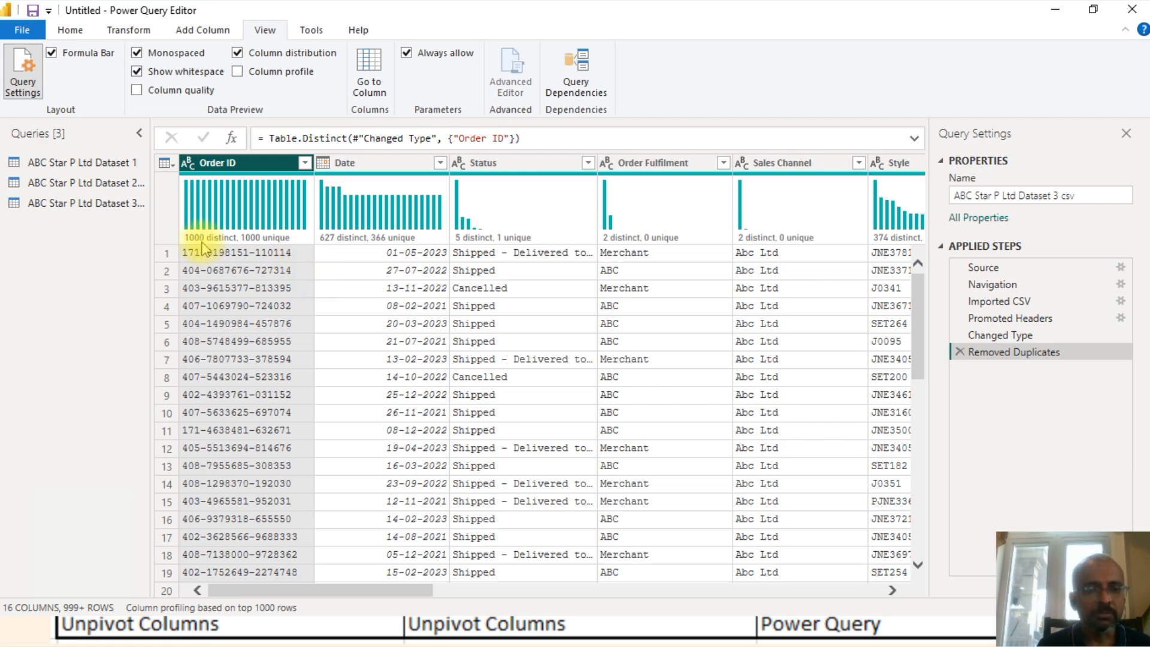
mouse_move(191, 240)
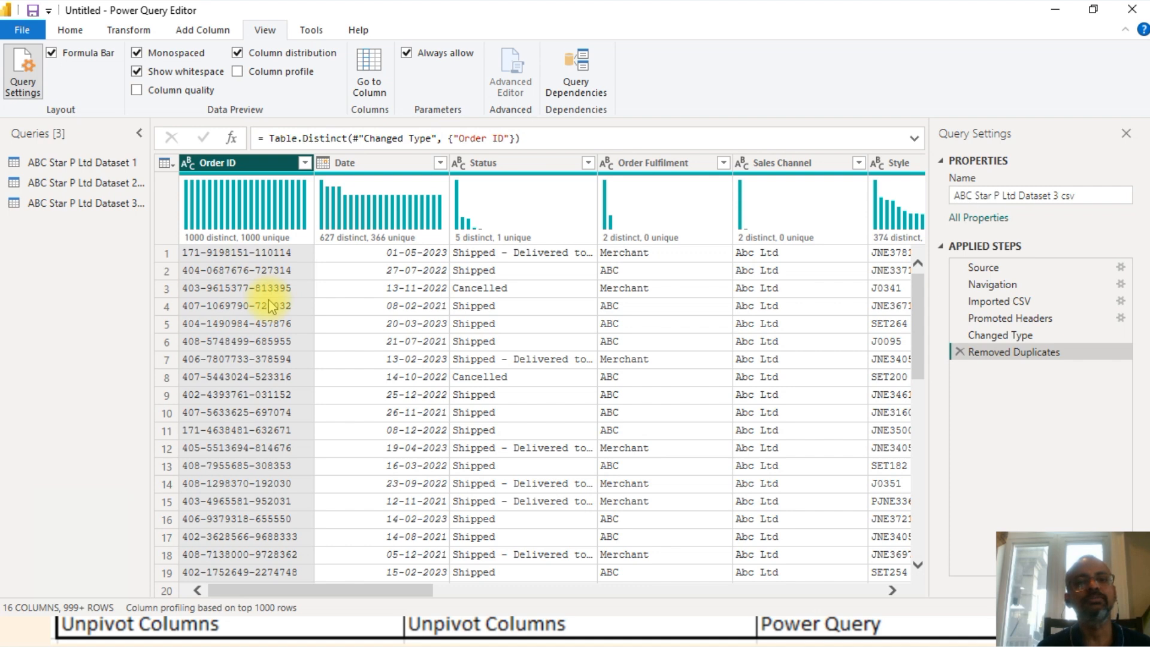